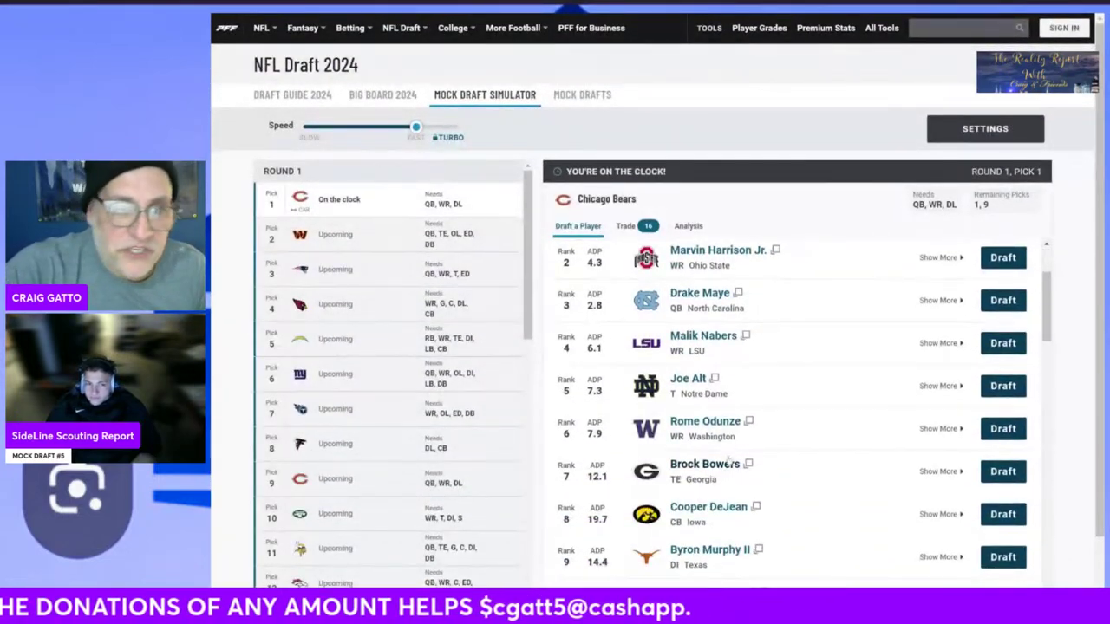
Draft quarterback Caleb Williams of USC for the Chicago Bears with the first pick of round 1.
{"action": "scroll", "coordinate": [727, 473], "scroll_direction": "up", "scroll_amount": 1}
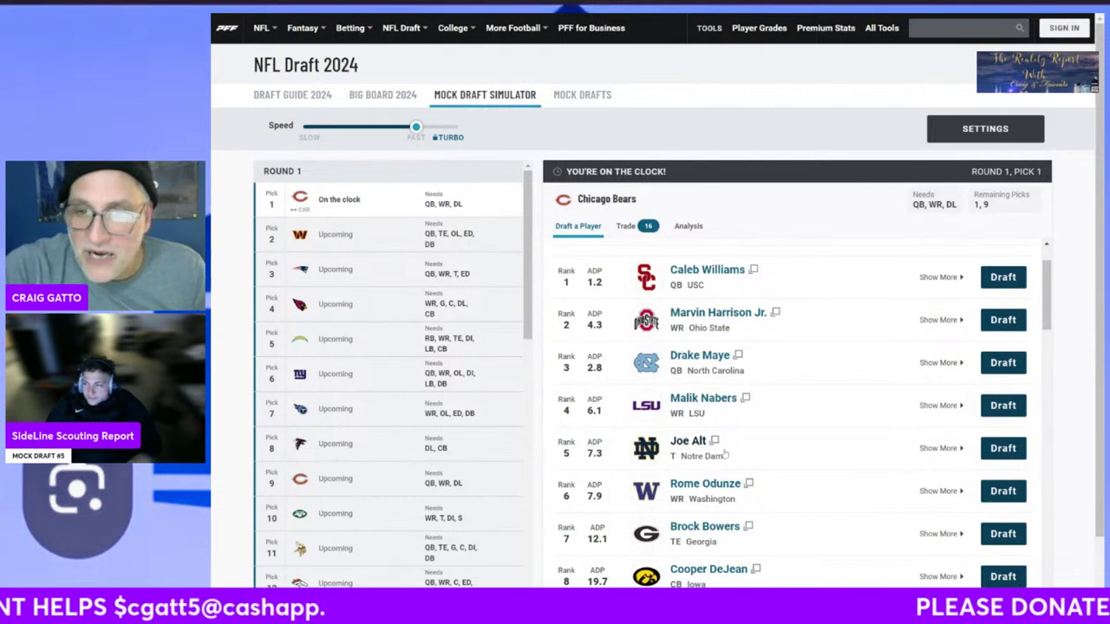
{"action": "scroll", "coordinate": [391, 373], "scroll_direction": "down", "scroll_amount": 3}
{"action": "scroll", "coordinate": [390, 373], "scroll_direction": "up", "scroll_amount": 3}
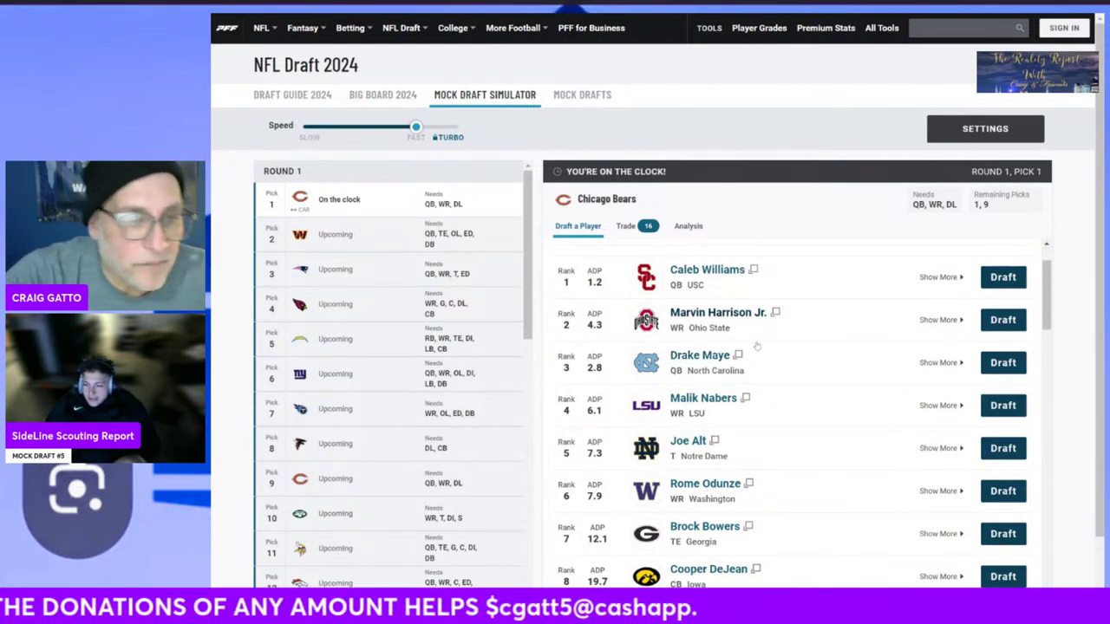
{"action": "left_click", "coordinate": [1002, 277]}
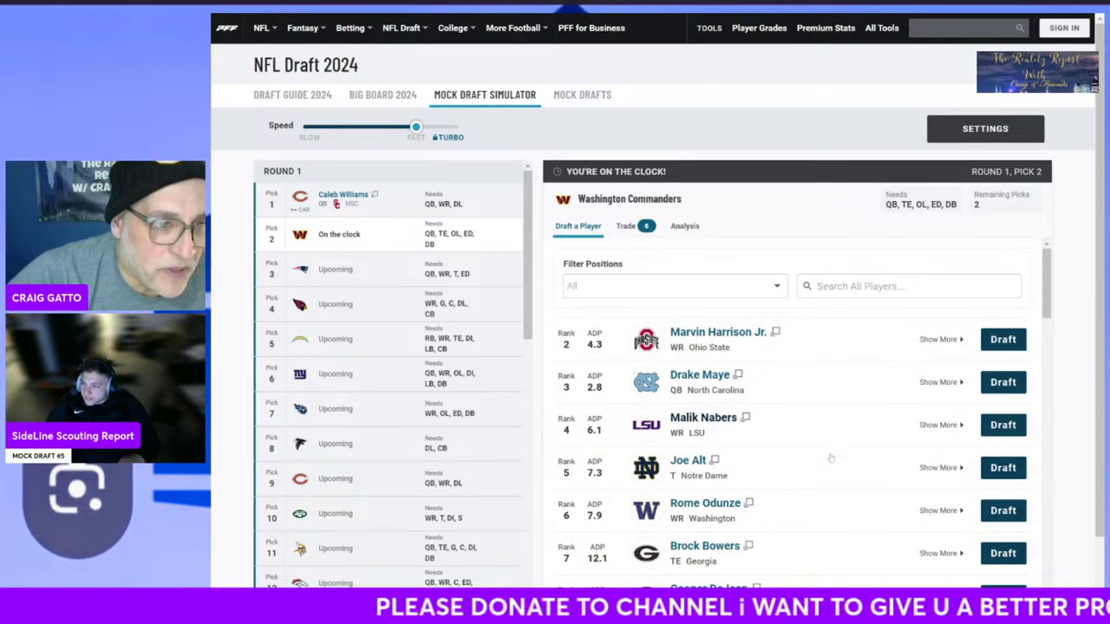
Draft quarterback Drake Maye of North Carolina for the Washington Commanders at pick 2.
{"action": "scroll", "coordinate": [780, 506], "scroll_direction": "down", "scroll_amount": 1}
{"action": "scroll", "coordinate": [779, 506], "scroll_direction": "up", "scroll_amount": 1}
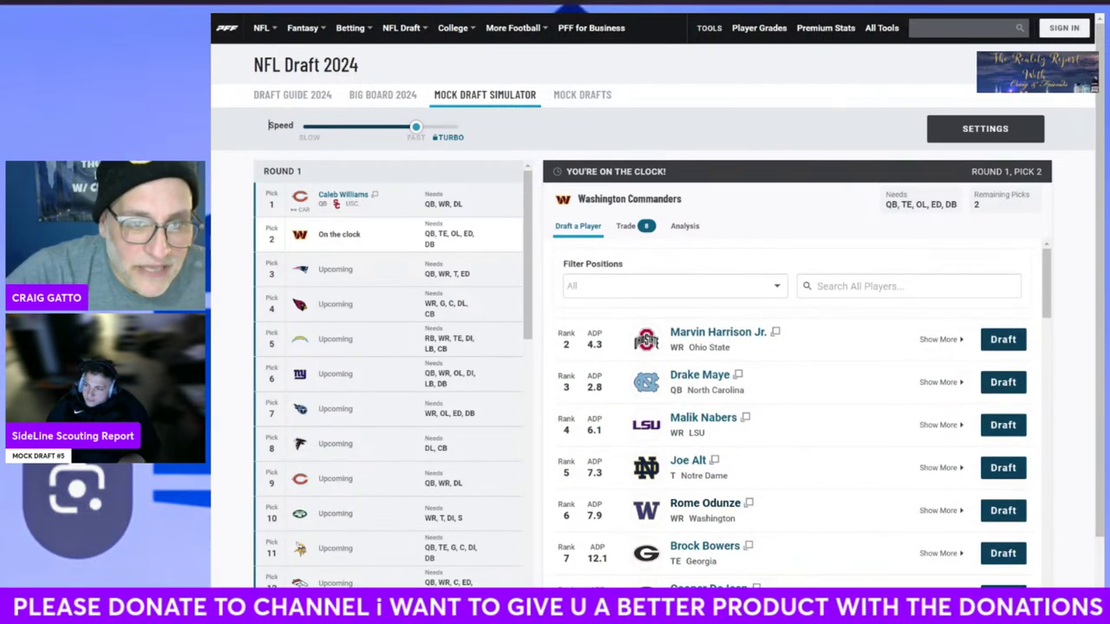
{"action": "left_click", "coordinate": [1003, 382]}
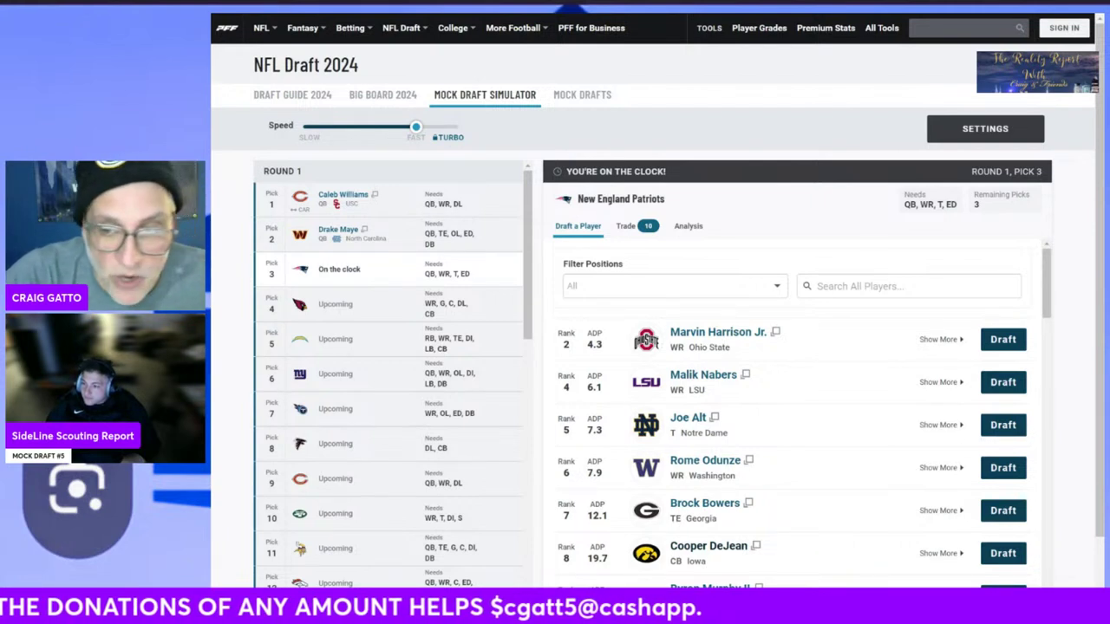
Filter the available players to QB and draft Jayden Daniels for the New England Patriots at pick 3.
{"action": "scroll", "coordinate": [788, 469], "scroll_direction": "down", "scroll_amount": 2}
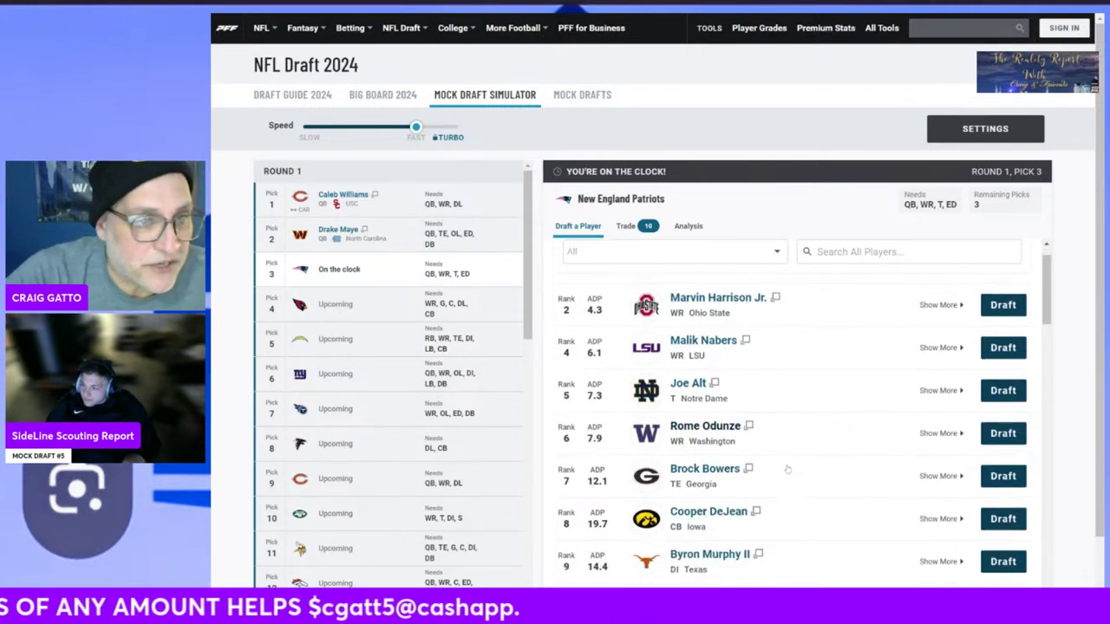
{"action": "scroll", "coordinate": [787, 469], "scroll_direction": "down", "scroll_amount": 4}
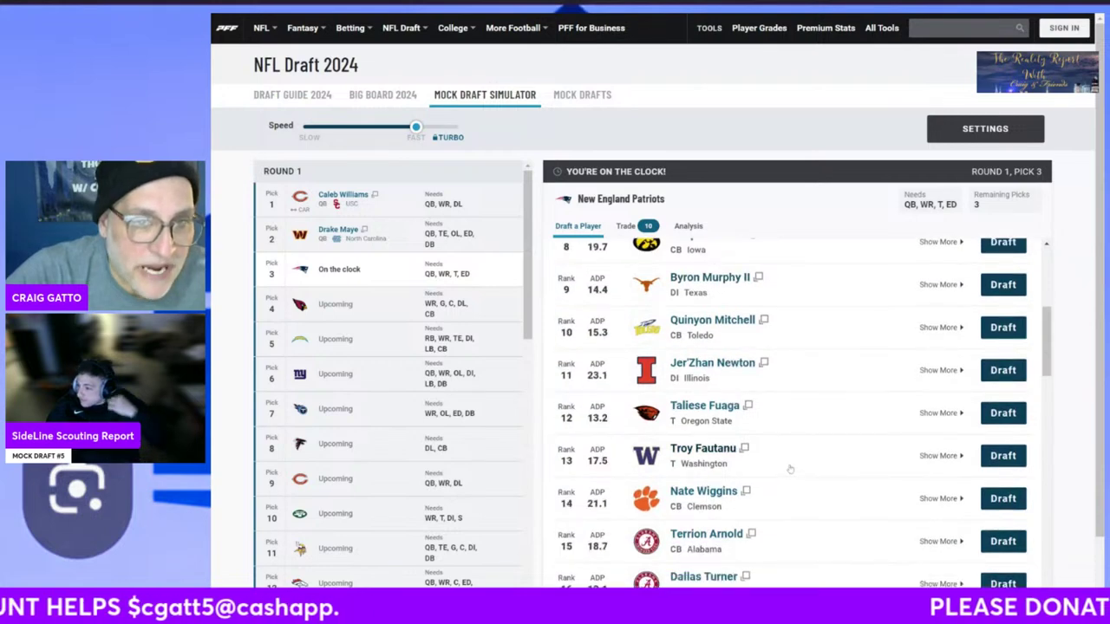
{"action": "scroll", "coordinate": [807, 427], "scroll_direction": "up", "scroll_amount": 6}
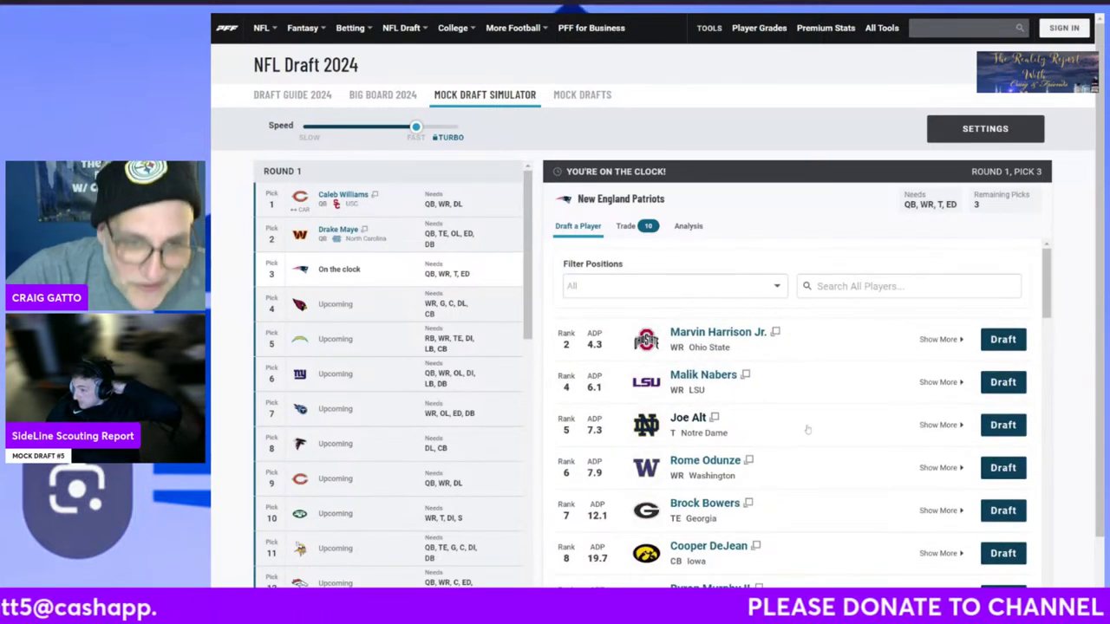
{"action": "left_click", "coordinate": [652, 285]}
{"action": "left_click", "coordinate": [640, 323]}
{"action": "left_click", "coordinate": [1004, 339]}
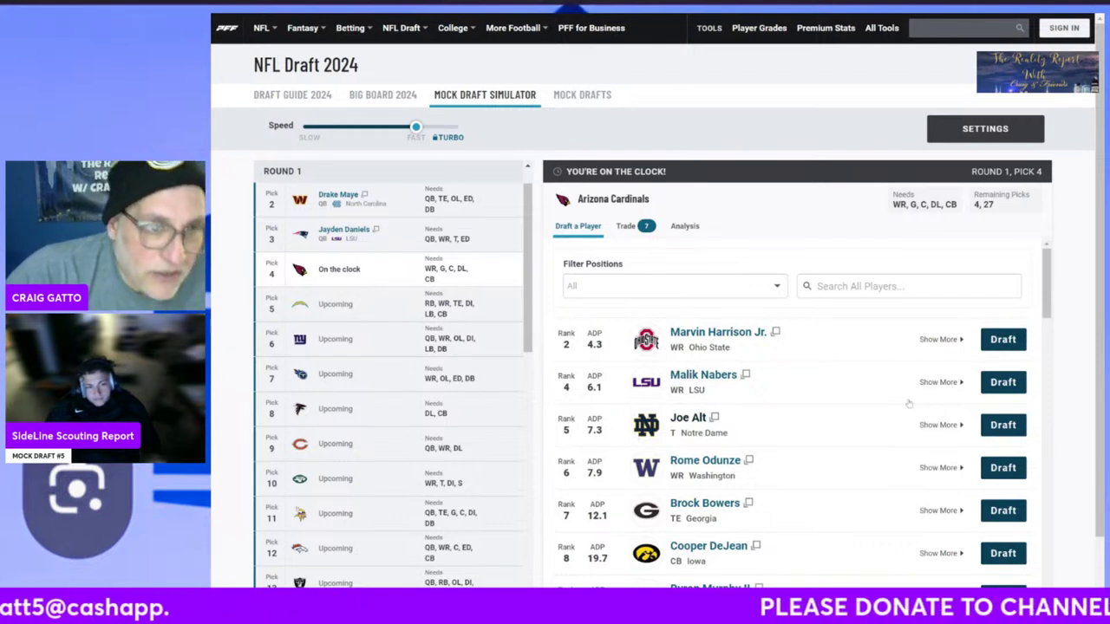
Draft Marvin Harrison Jr. for the Arizona Cardinals at pick 4 and Rome Odunze for the Los Angeles Chargers at pick 5.
{"action": "left_click", "coordinate": [1004, 341]}
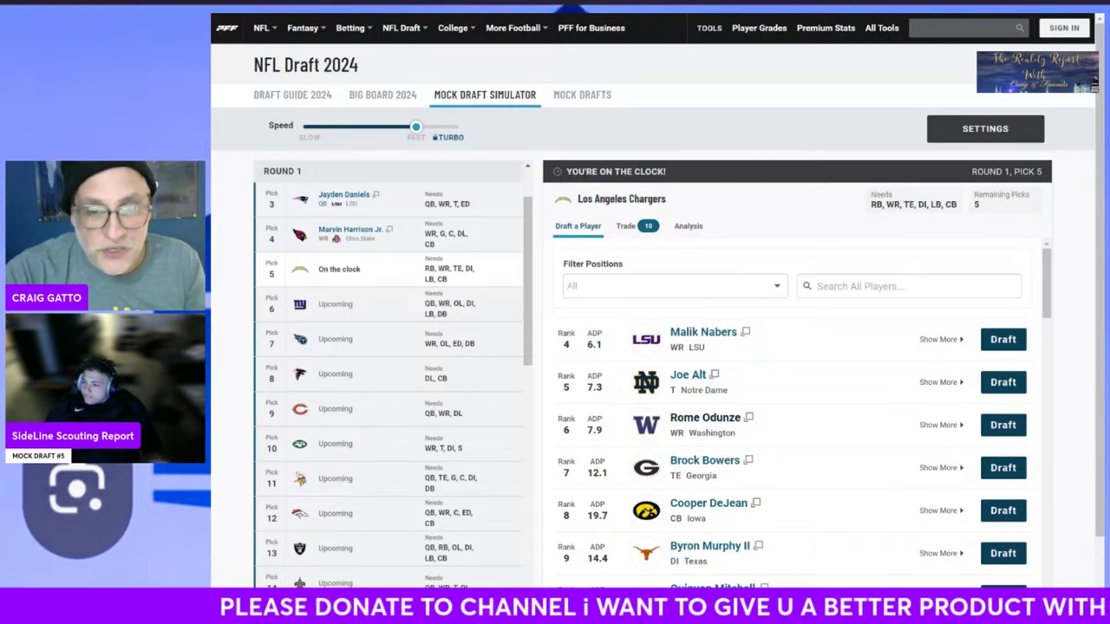
{"action": "left_click", "coordinate": [1003, 424]}
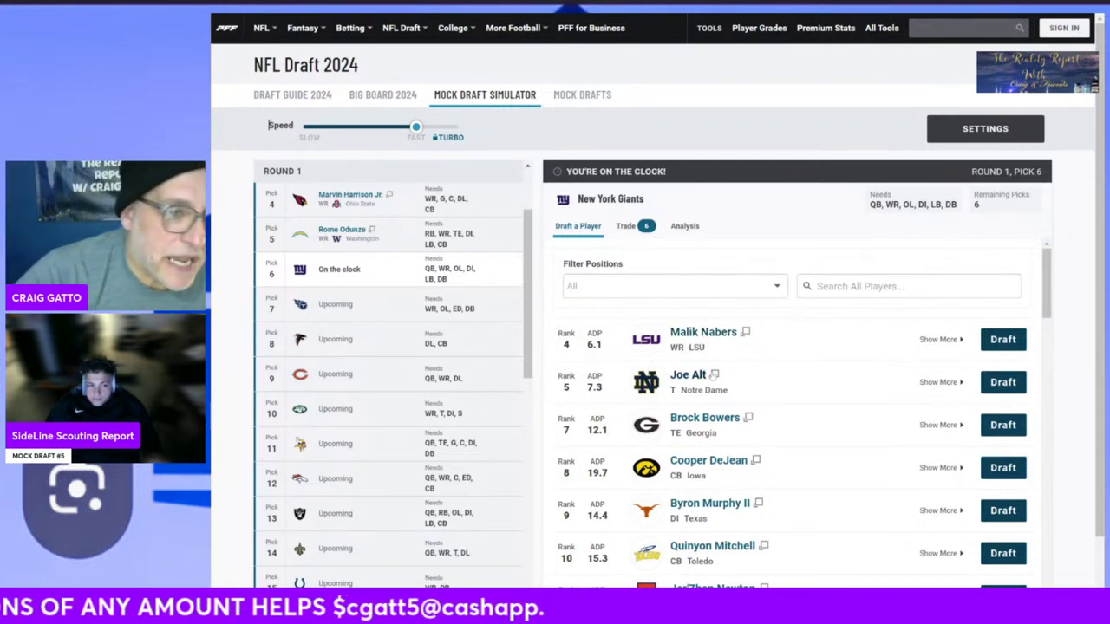
Draft Malik Nabers for the New York Giants at pick 6 and Joe Alt for the Tennessee Titans at pick 7.
{"action": "left_click", "coordinate": [1001, 343]}
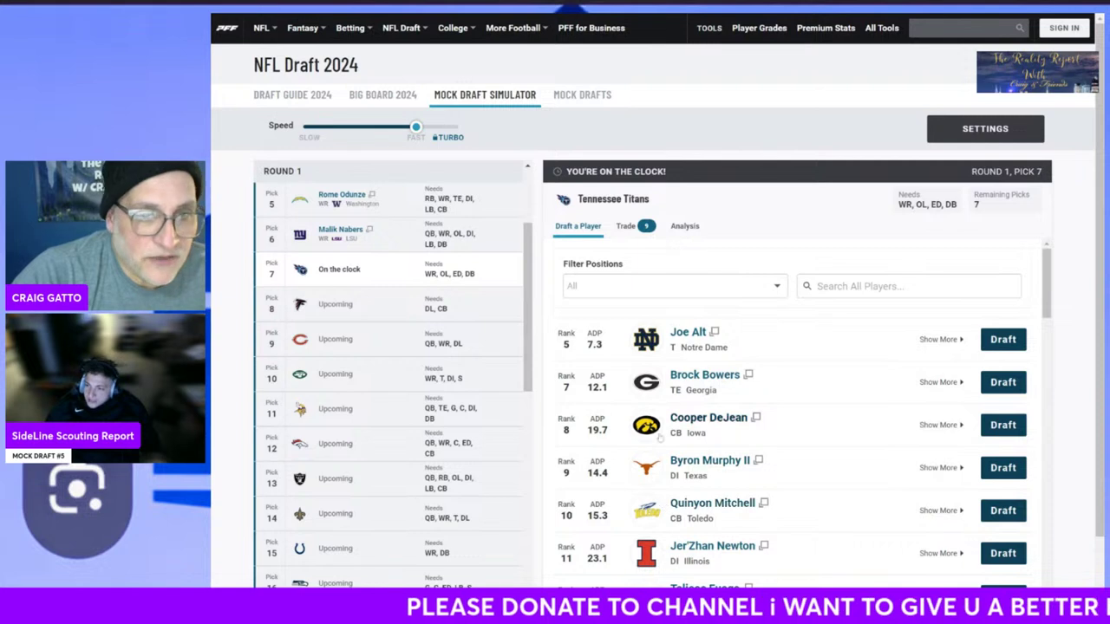
{"action": "left_click", "coordinate": [997, 343]}
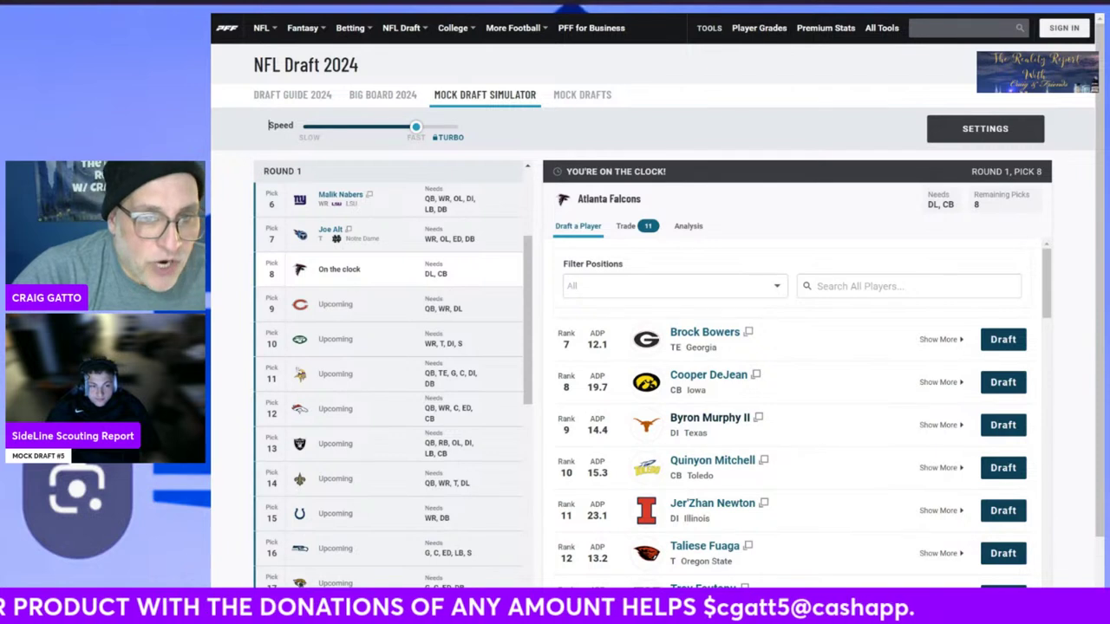
Filter the available players to ED and draft Jared Verse of Florida State for the Atlanta Falcons at pick 8.
{"action": "left_click", "coordinate": [667, 286]}
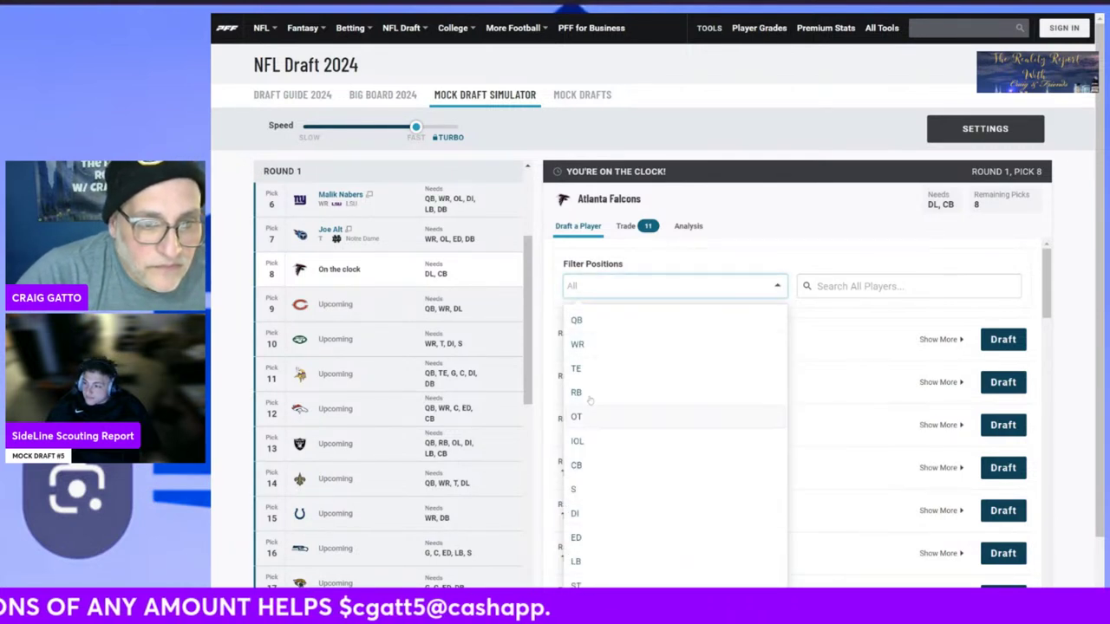
{"action": "left_click", "coordinate": [591, 538]}
{"action": "scroll", "coordinate": [789, 427], "scroll_direction": "down", "scroll_amount": 1}
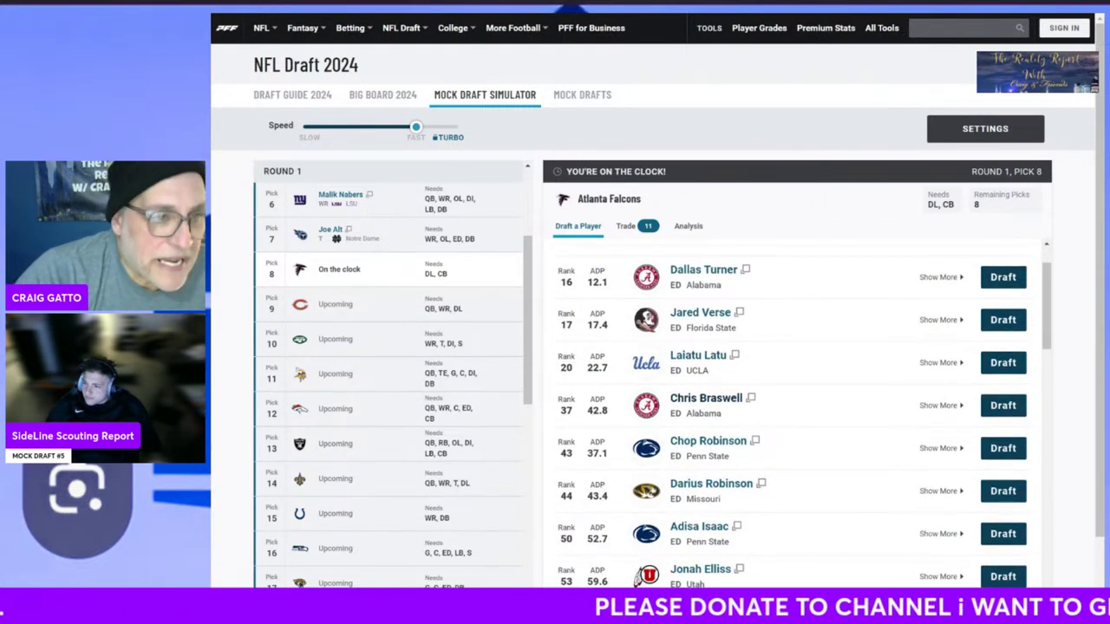
{"action": "scroll", "coordinate": [793, 426], "scroll_direction": "up", "scroll_amount": 1}
{"action": "scroll", "coordinate": [794, 430], "scroll_direction": "down", "scroll_amount": 1}
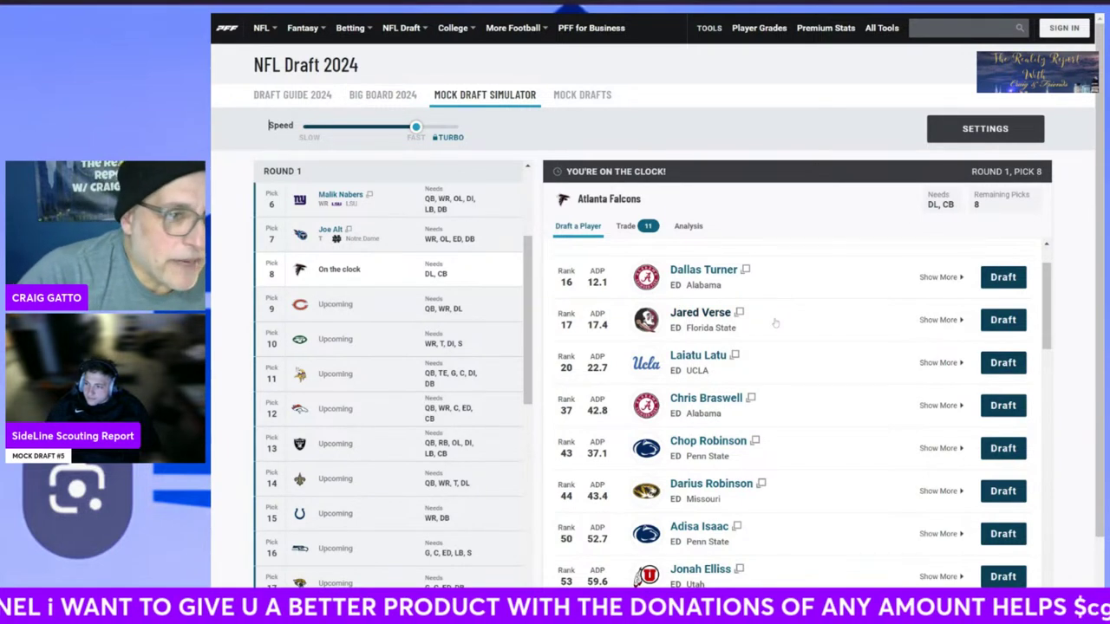
{"action": "left_click", "coordinate": [1003, 319]}
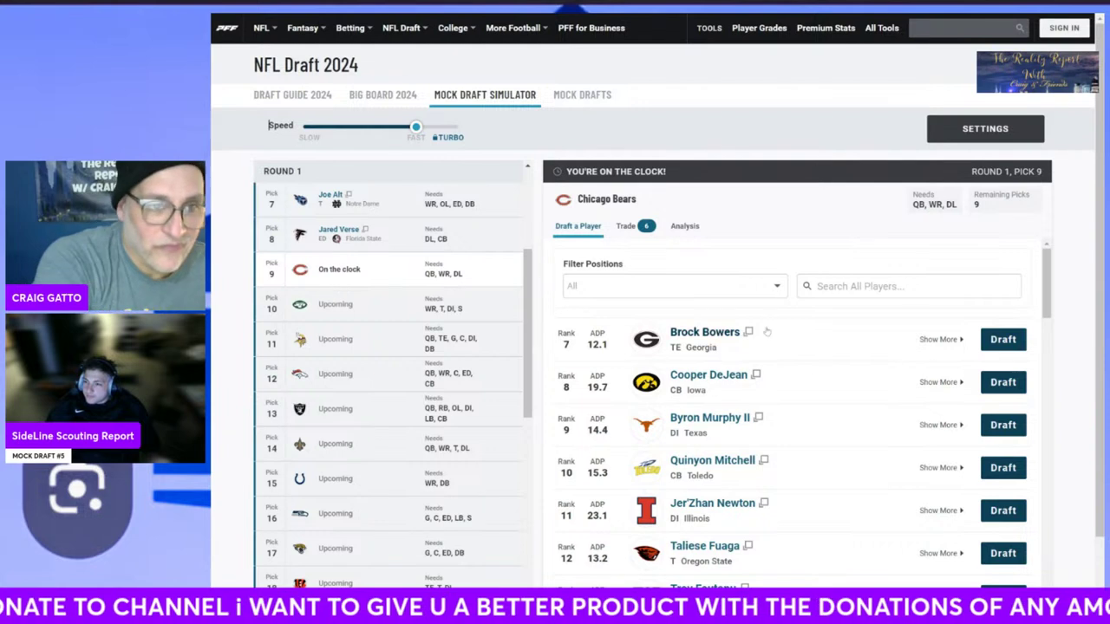
Filter the available players to DI and draft Byron Murphy II of Texas for the Chicago Bears at pick 9.
{"action": "left_click", "coordinate": [675, 296]}
{"action": "left_click", "coordinate": [746, 265]}
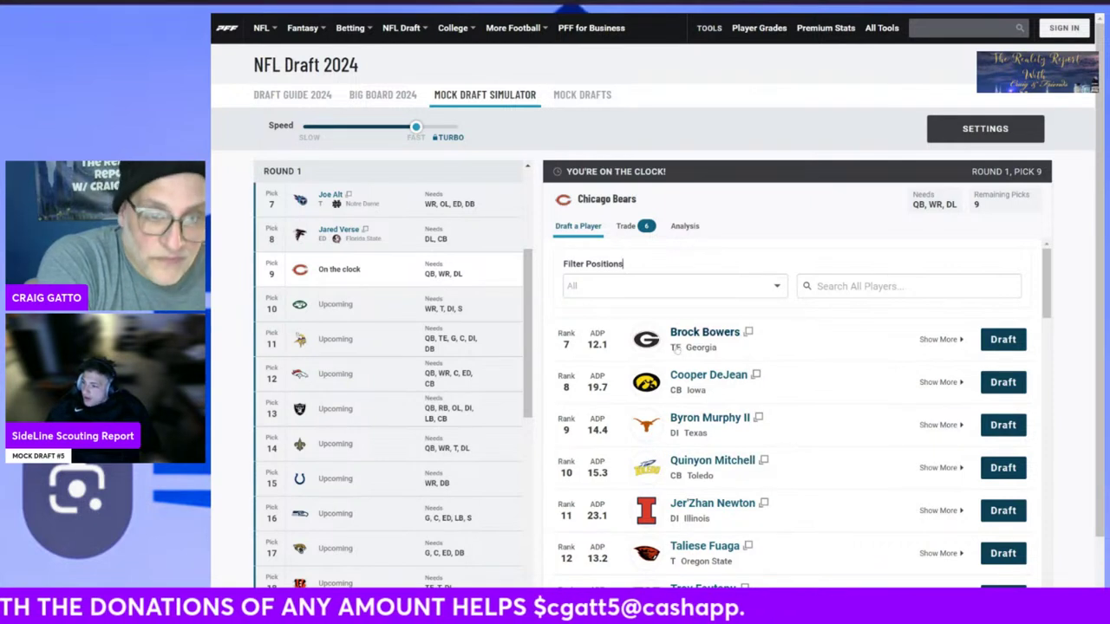
{"action": "left_click", "coordinate": [653, 290]}
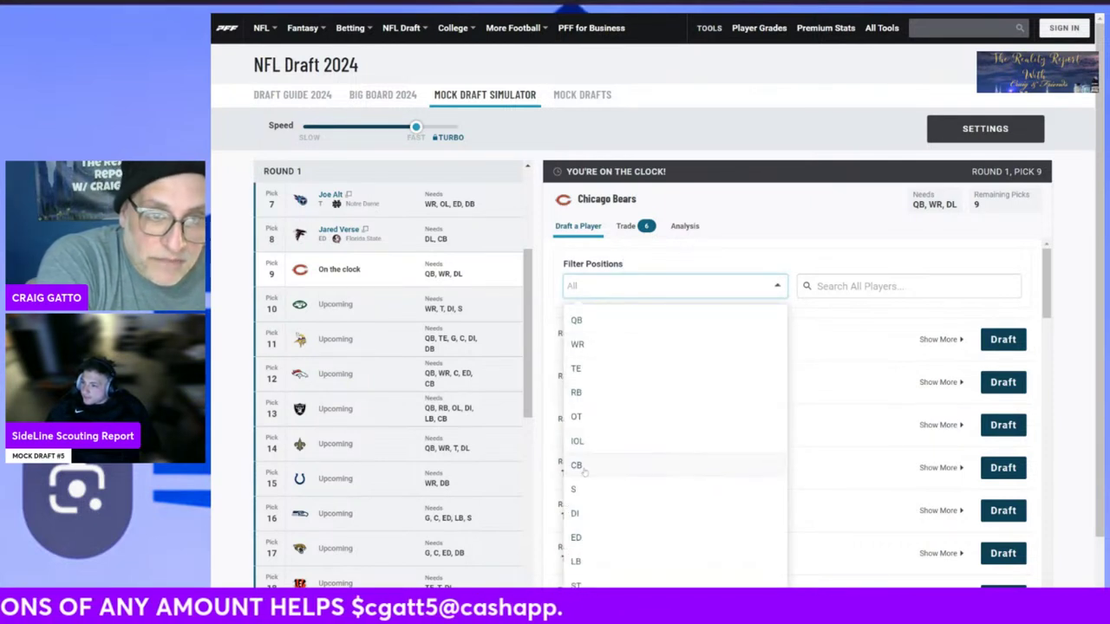
{"action": "left_click", "coordinate": [576, 514]}
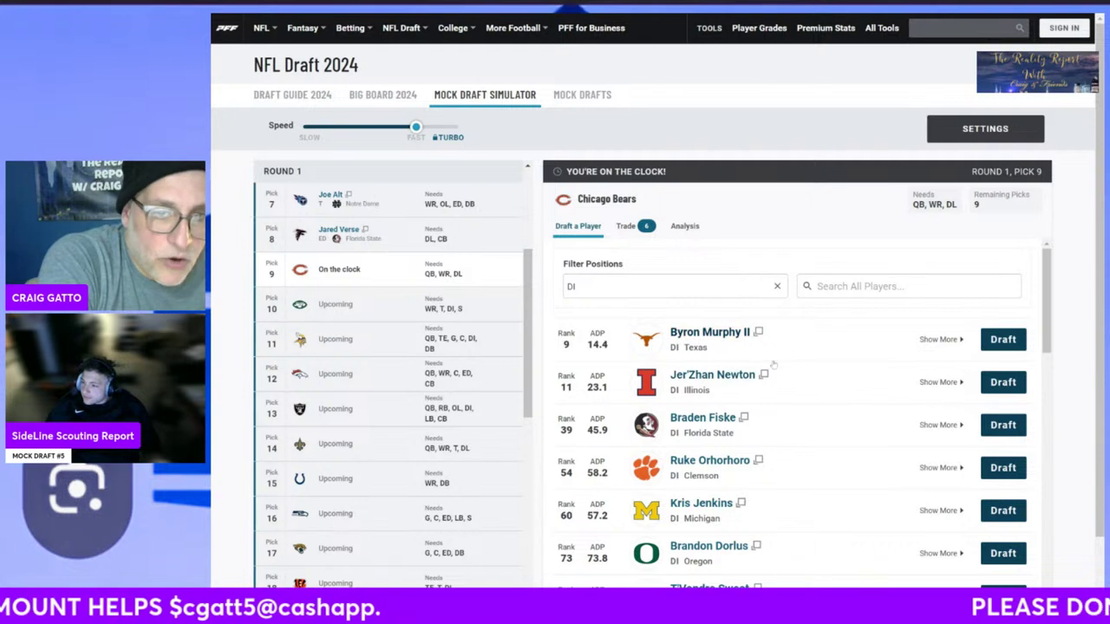
{"action": "left_click", "coordinate": [1001, 341]}
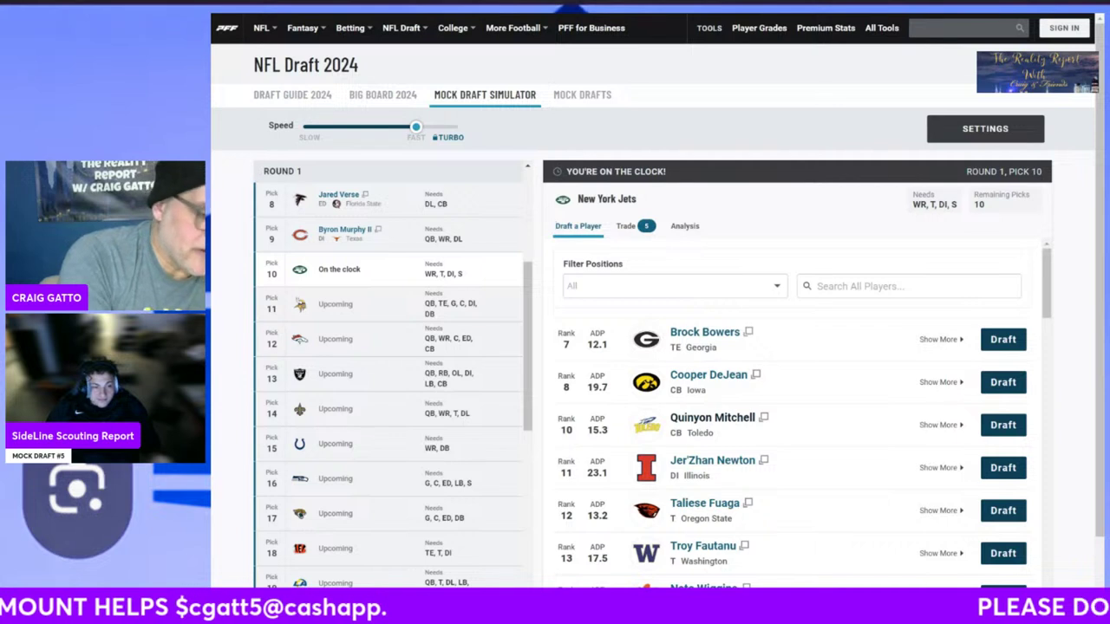
Filter the available players to OT and draft Olumuyiwa Fashanu of Penn State for the New York Jets at pick 10.
{"action": "key", "text": "Tab"}
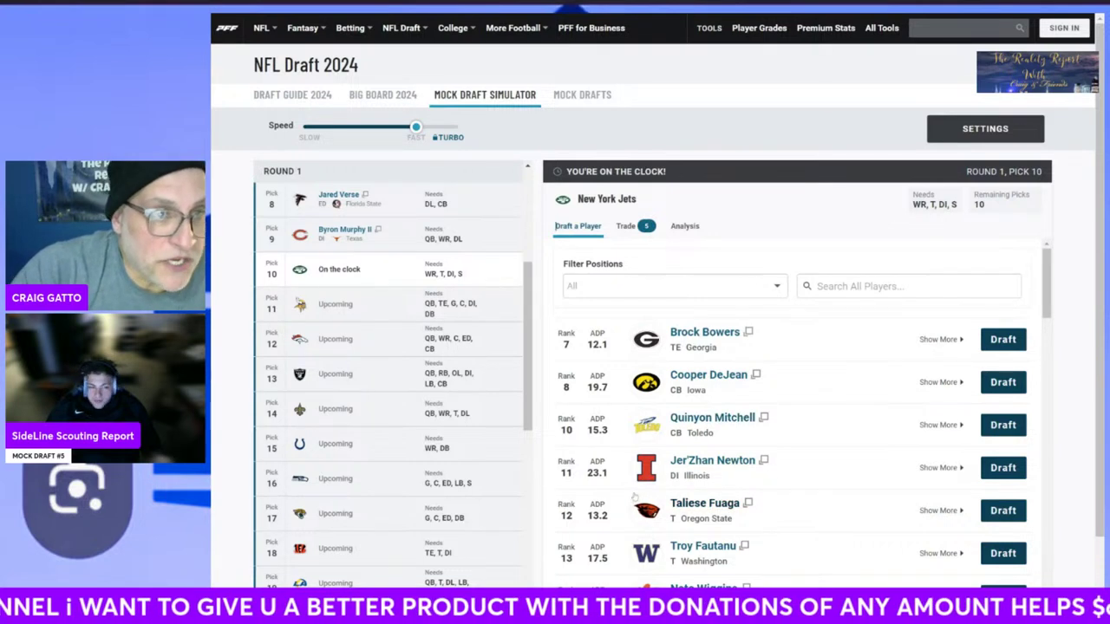
{"action": "left_click", "coordinate": [650, 293]}
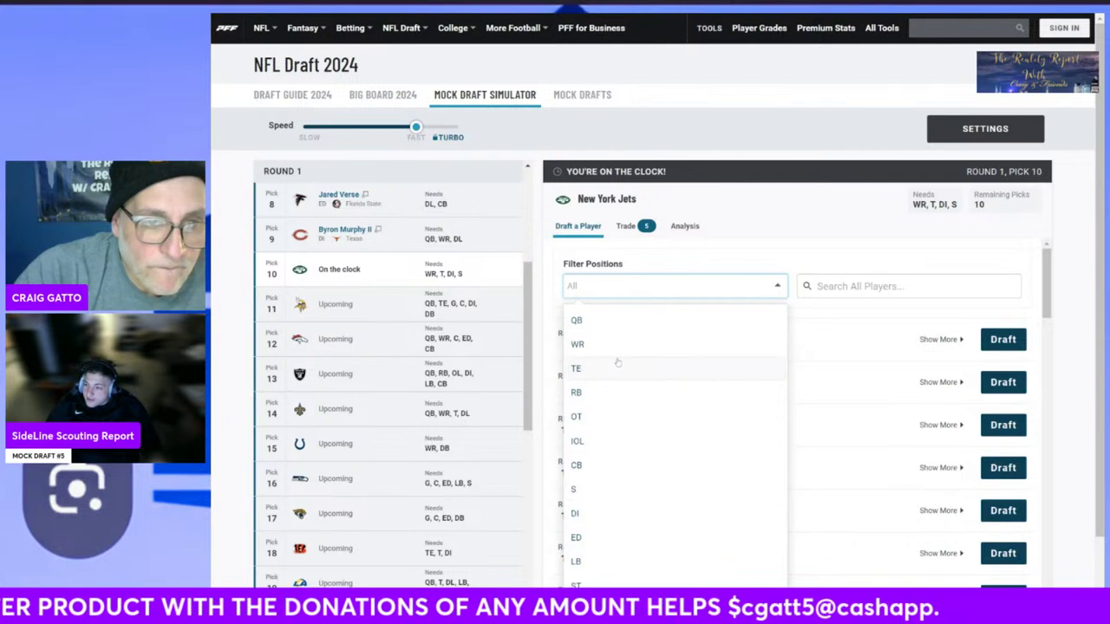
{"action": "scroll", "coordinate": [619, 520], "scroll_direction": "down", "scroll_amount": 1}
{"action": "scroll", "coordinate": [620, 534], "scroll_direction": "up", "scroll_amount": 1}
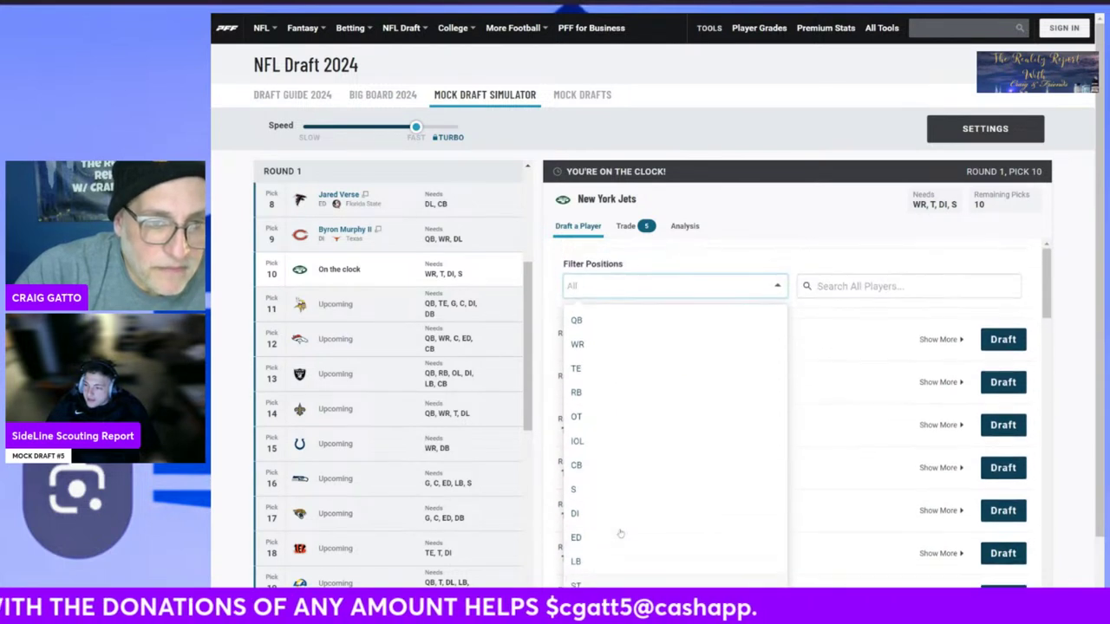
{"action": "left_click", "coordinate": [607, 416]}
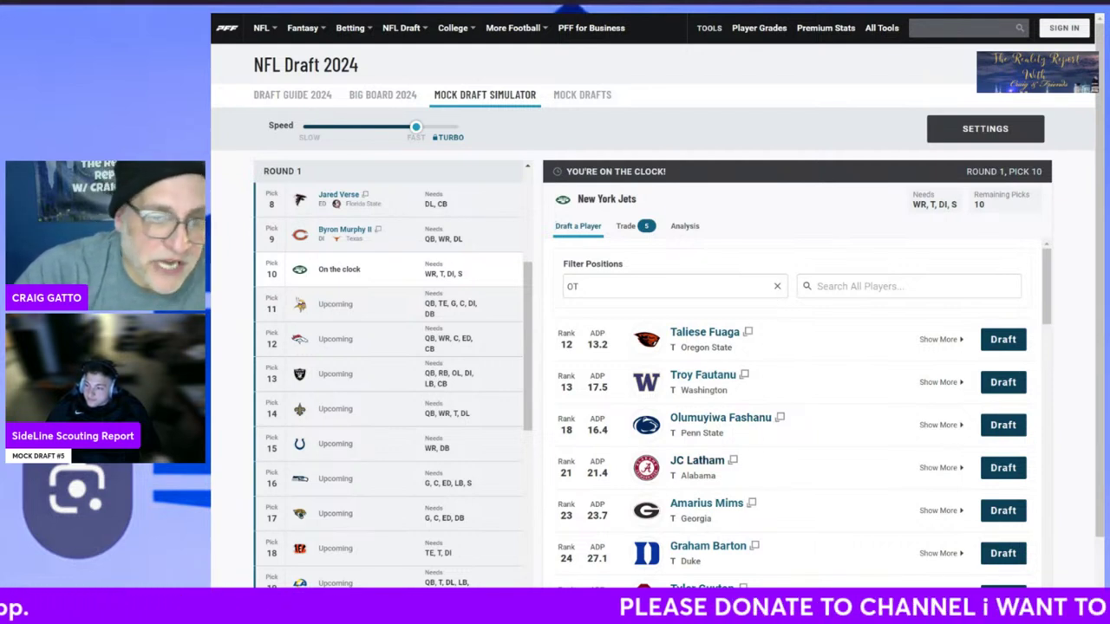
{"action": "left_click", "coordinate": [1003, 424]}
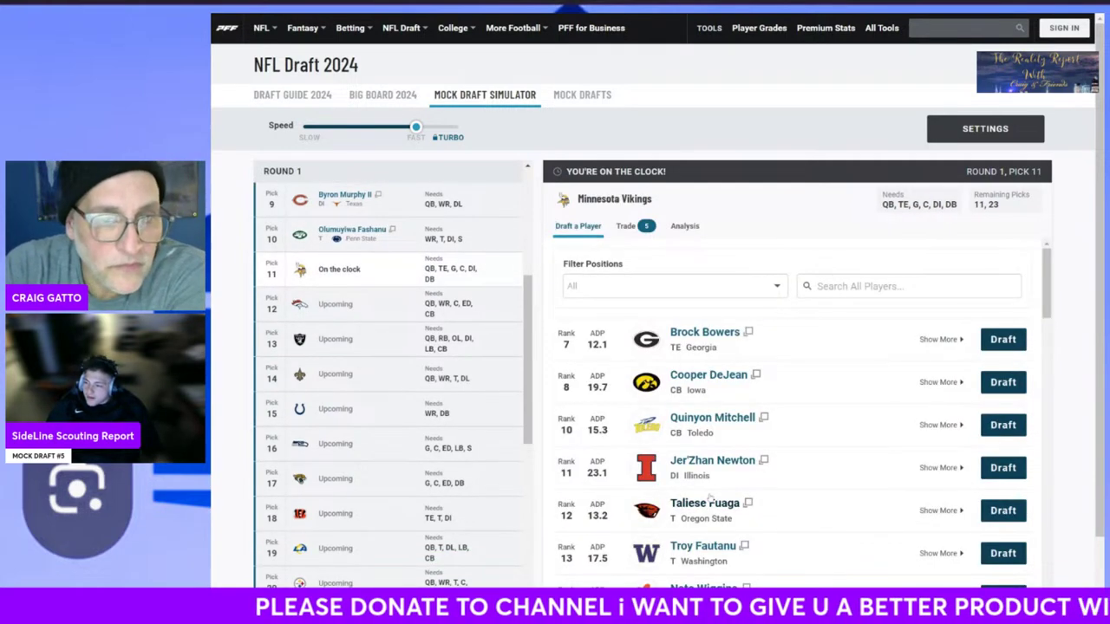
Filter the available players to QB and draft J.J. McCarthy of Michigan for the Minnesota Vikings at pick 11.
{"action": "left_click", "coordinate": [738, 290]}
{"action": "left_click", "coordinate": [708, 318]}
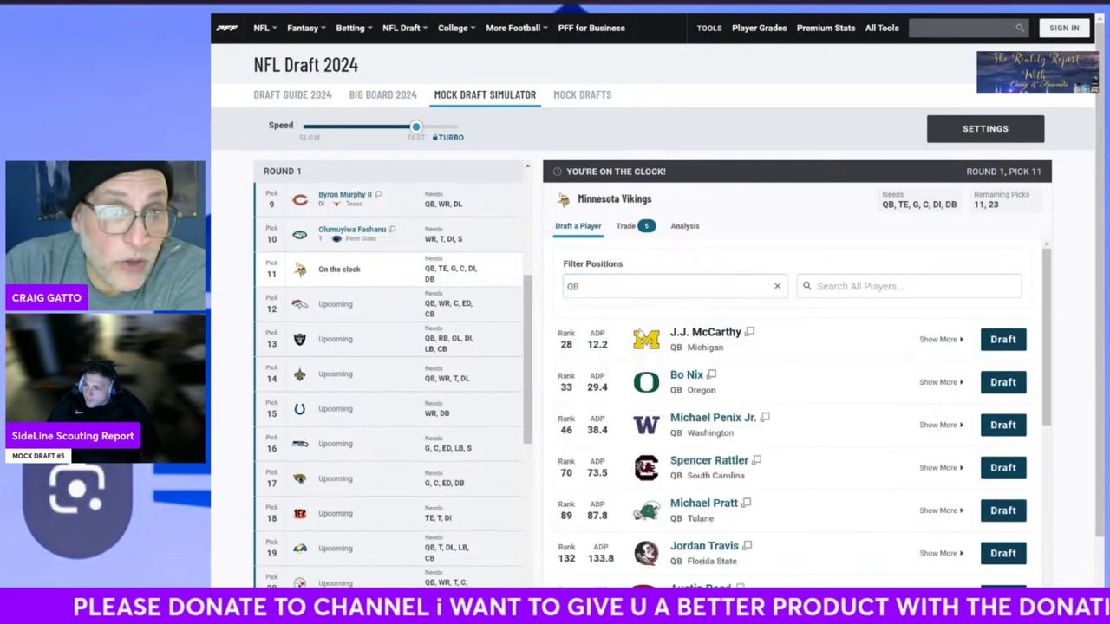
{"action": "left_click", "coordinate": [1002, 340]}
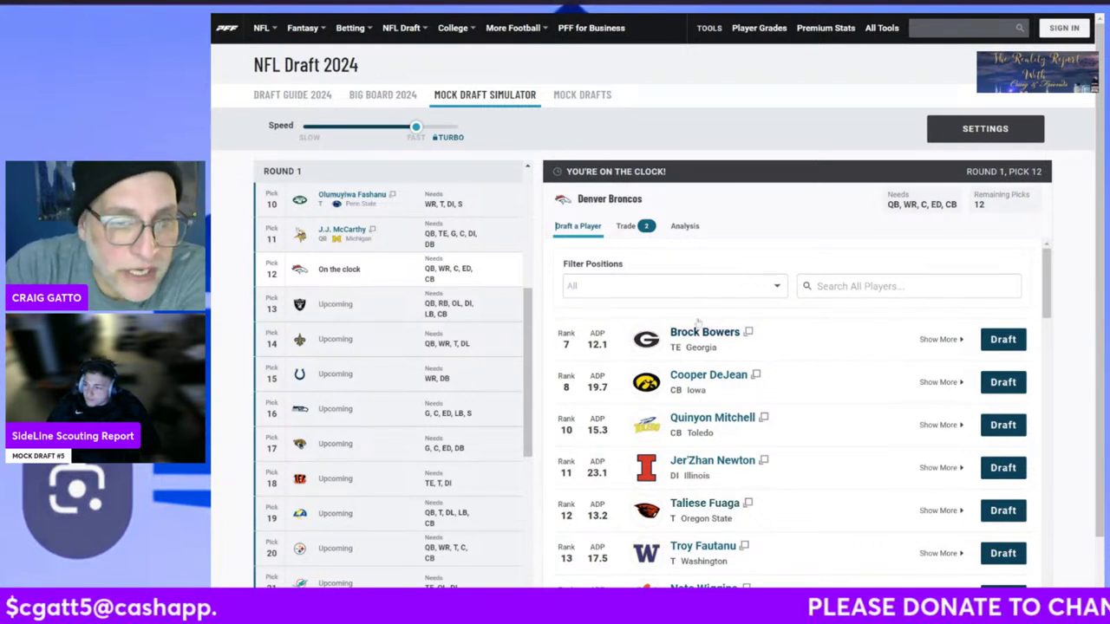
{"action": "left_click", "coordinate": [768, 289]}
{"action": "left_click", "coordinate": [647, 317]}
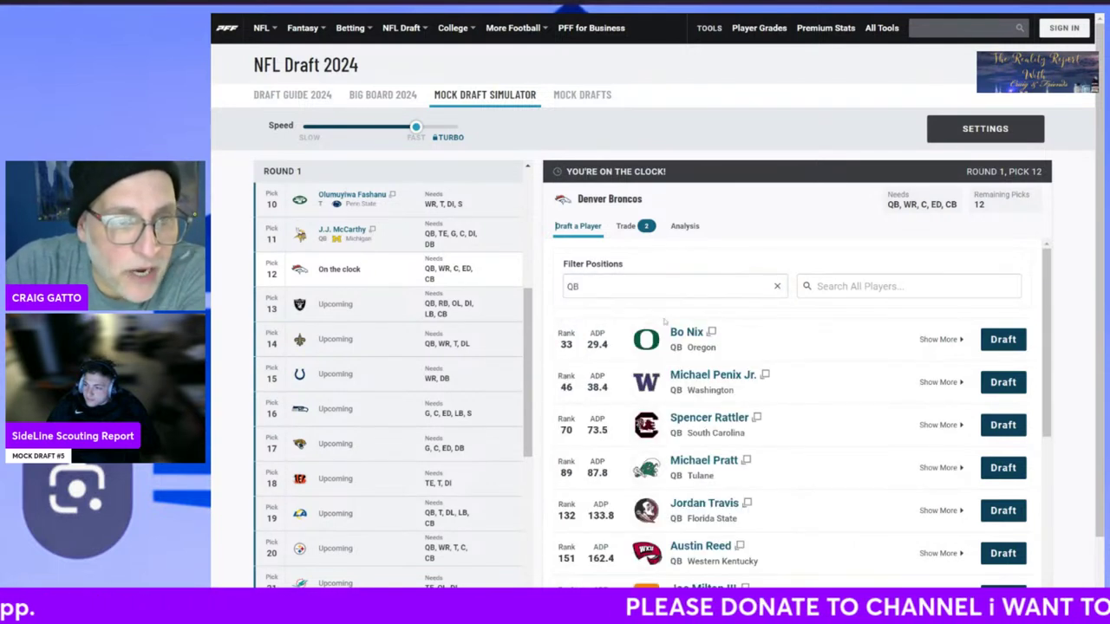
{"action": "left_click", "coordinate": [777, 287]}
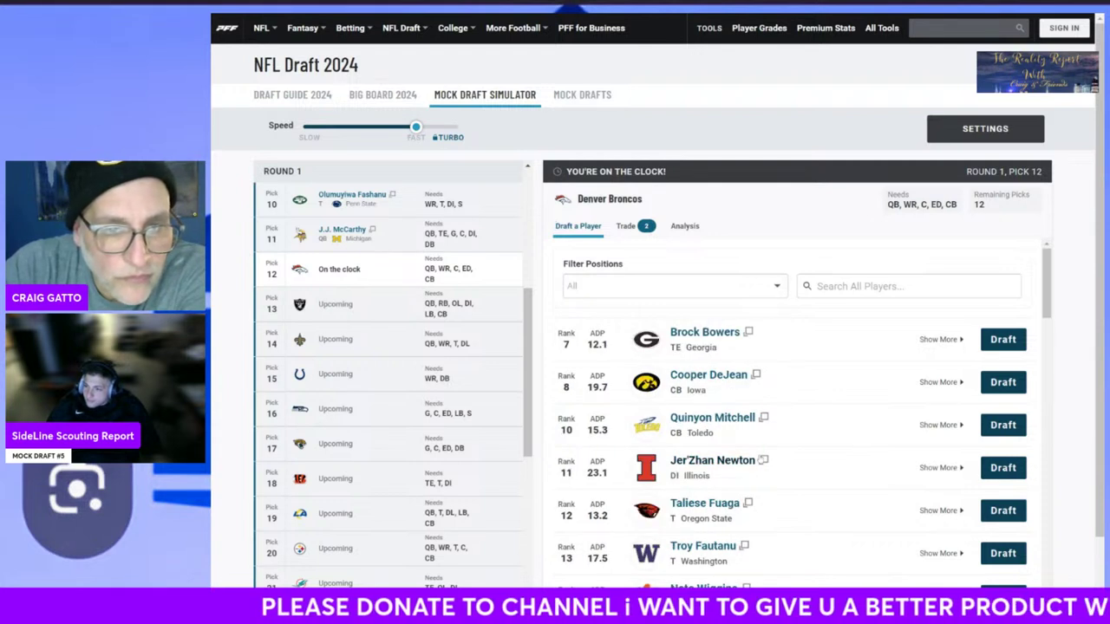
Draft Terrion Arnold from the CB-filtered players for the Denver Broncos at pick 12 and Quinyon Mitchell for the Las Vegas Raiders at pick 13.
{"action": "left_click", "coordinate": [659, 286]}
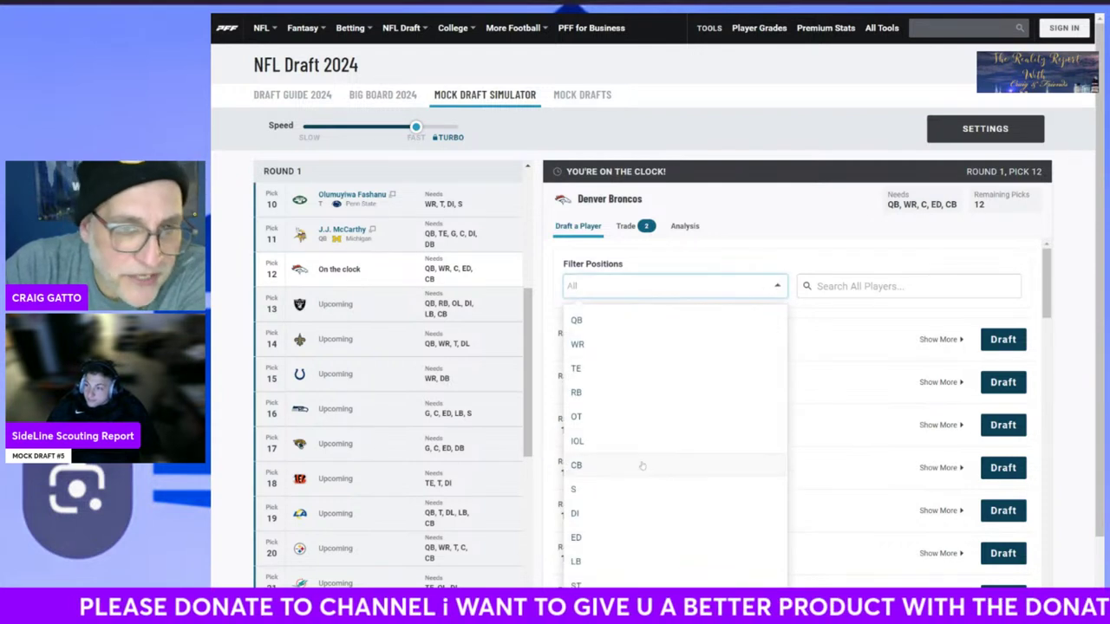
{"action": "left_click", "coordinate": [648, 465]}
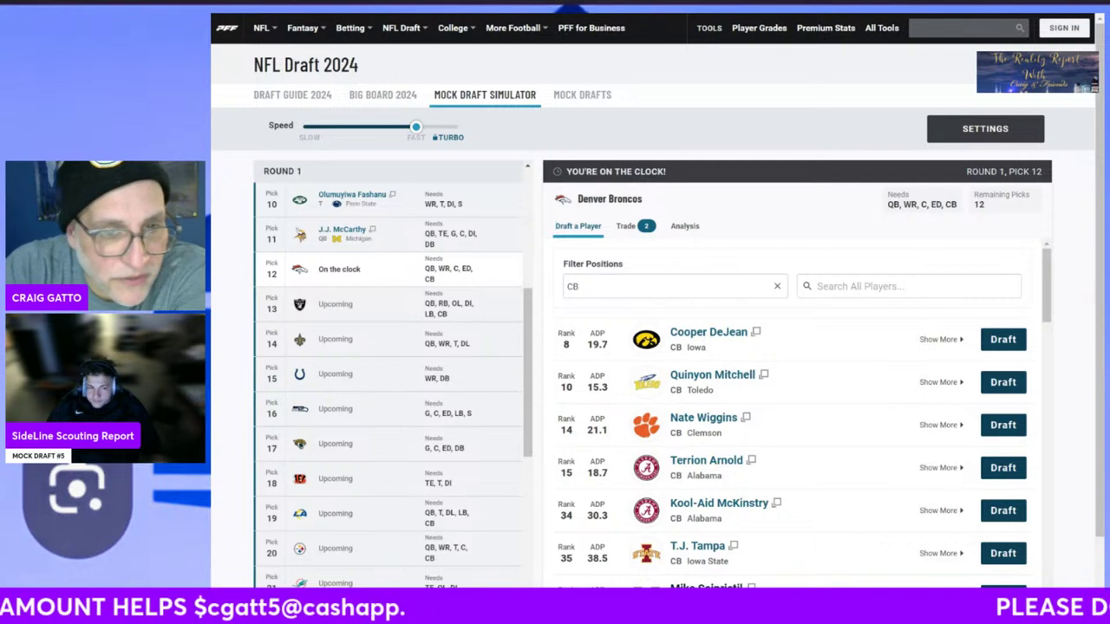
{"action": "left_click", "coordinate": [1003, 467]}
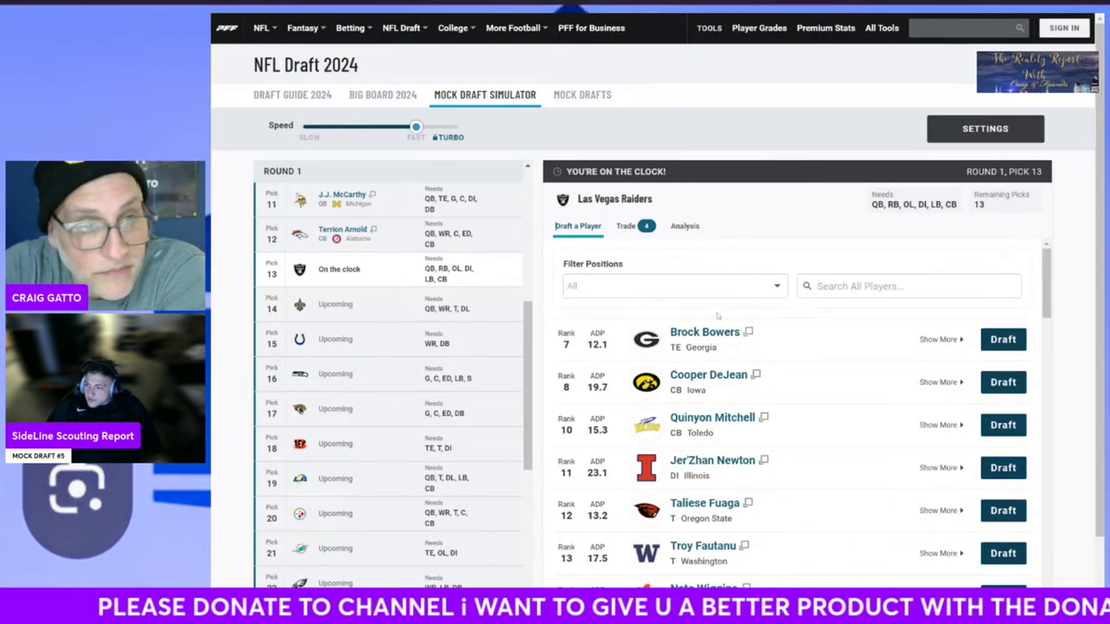
{"action": "left_click", "coordinate": [995, 427]}
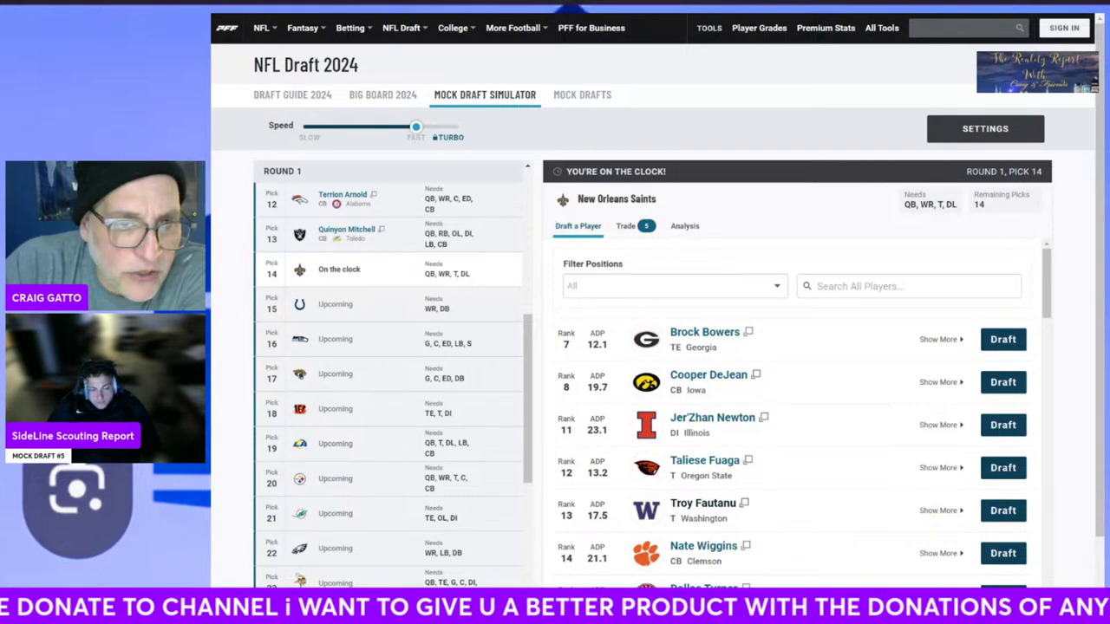
Filter the available players to OT and draft JC Latham of Alabama for the New Orleans Saints at pick 14.
{"action": "left_click", "coordinate": [622, 285]}
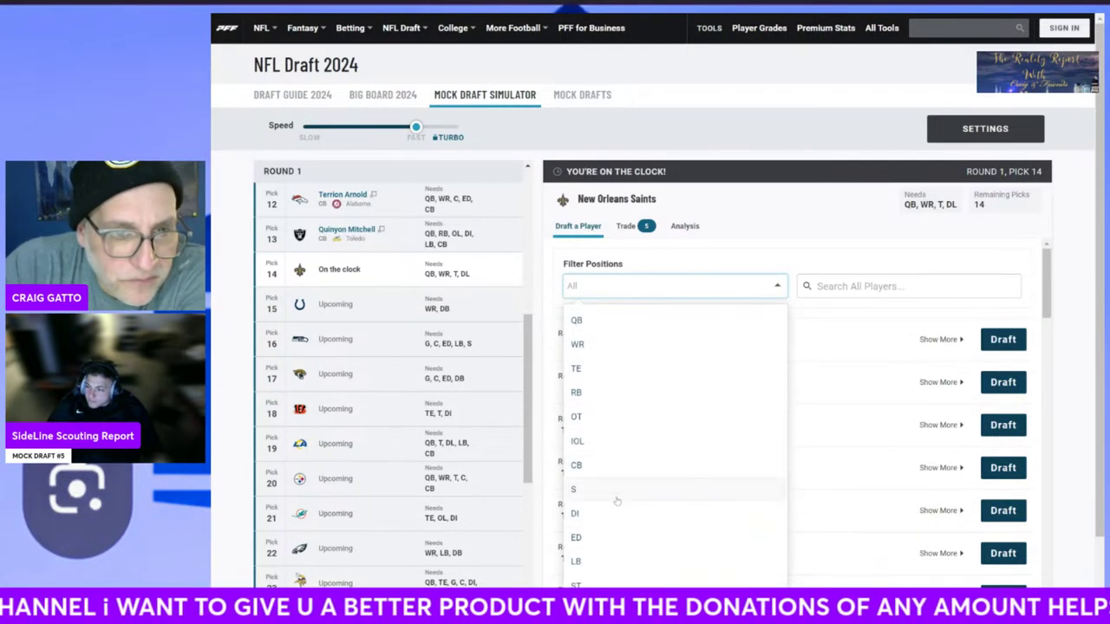
{"action": "left_click", "coordinate": [596, 421]}
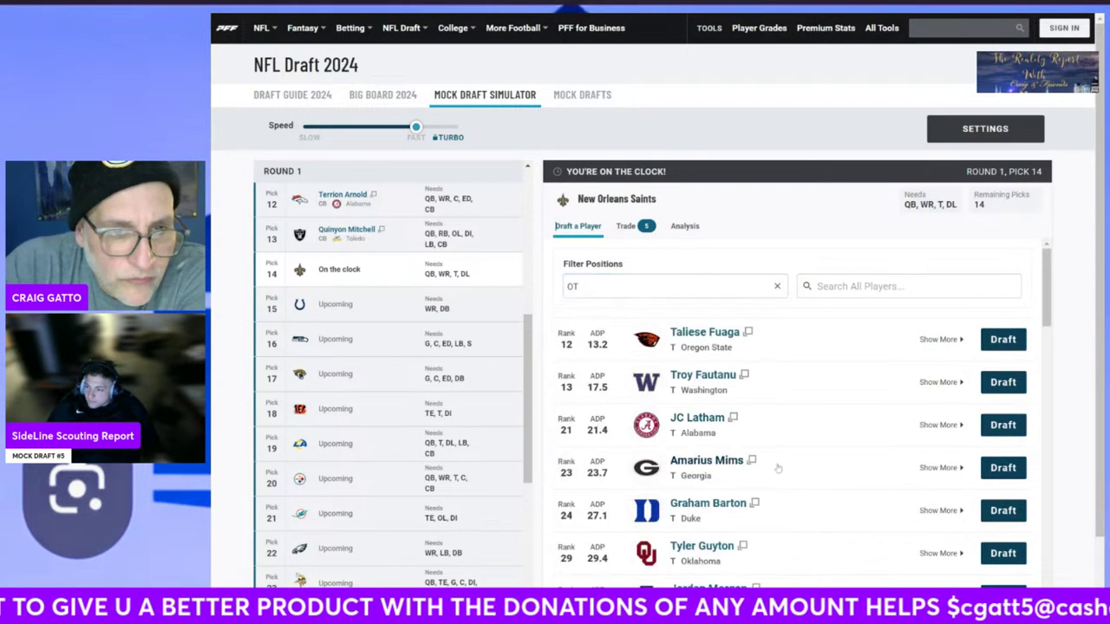
{"action": "scroll", "coordinate": [777, 469], "scroll_direction": "down", "scroll_amount": 1}
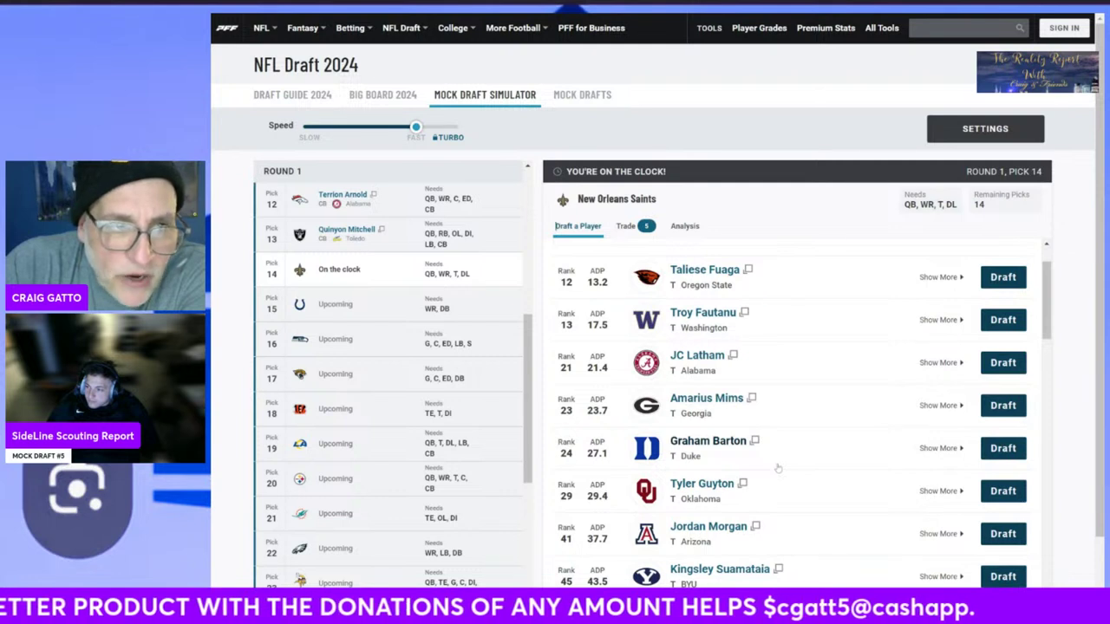
{"action": "key", "text": "Tab"}
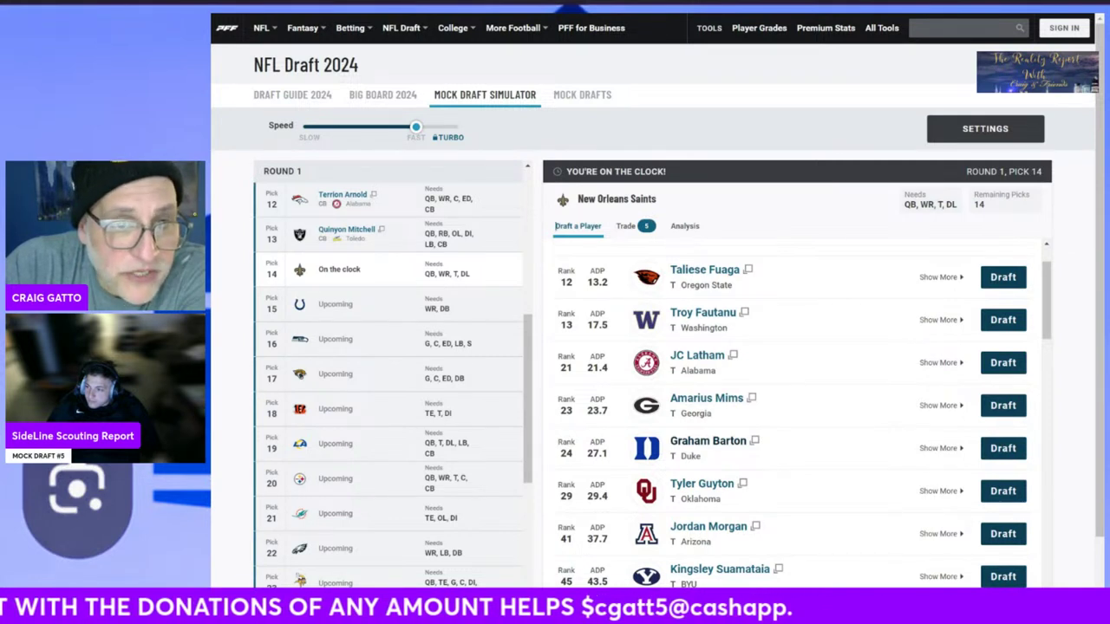
{"action": "scroll", "coordinate": [778, 476], "scroll_direction": "up", "scroll_amount": 1}
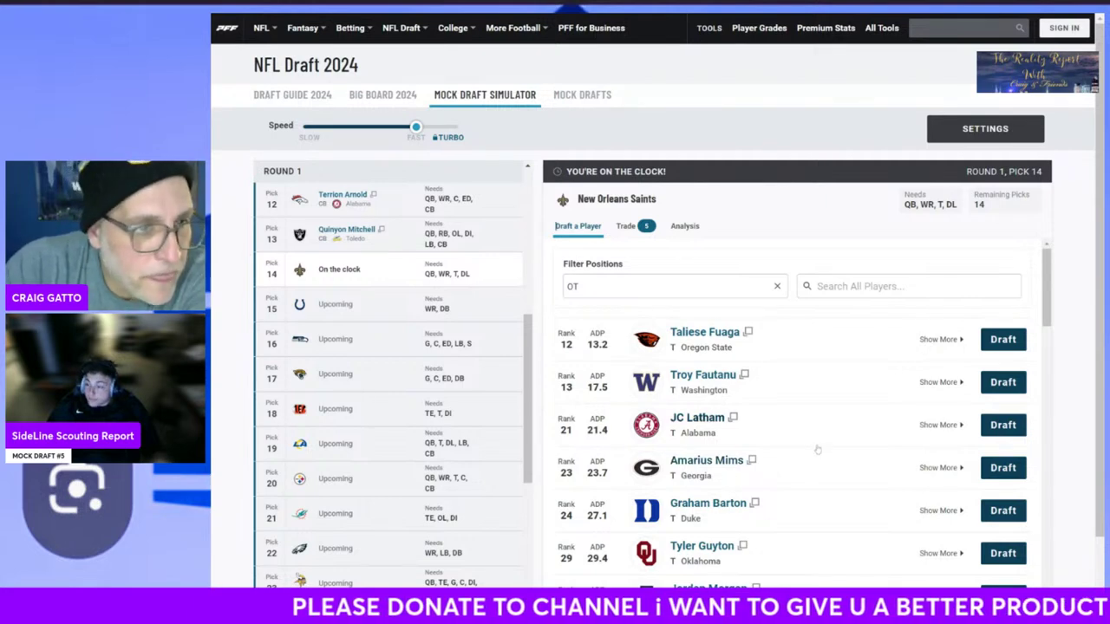
{"action": "left_click", "coordinate": [1002, 425]}
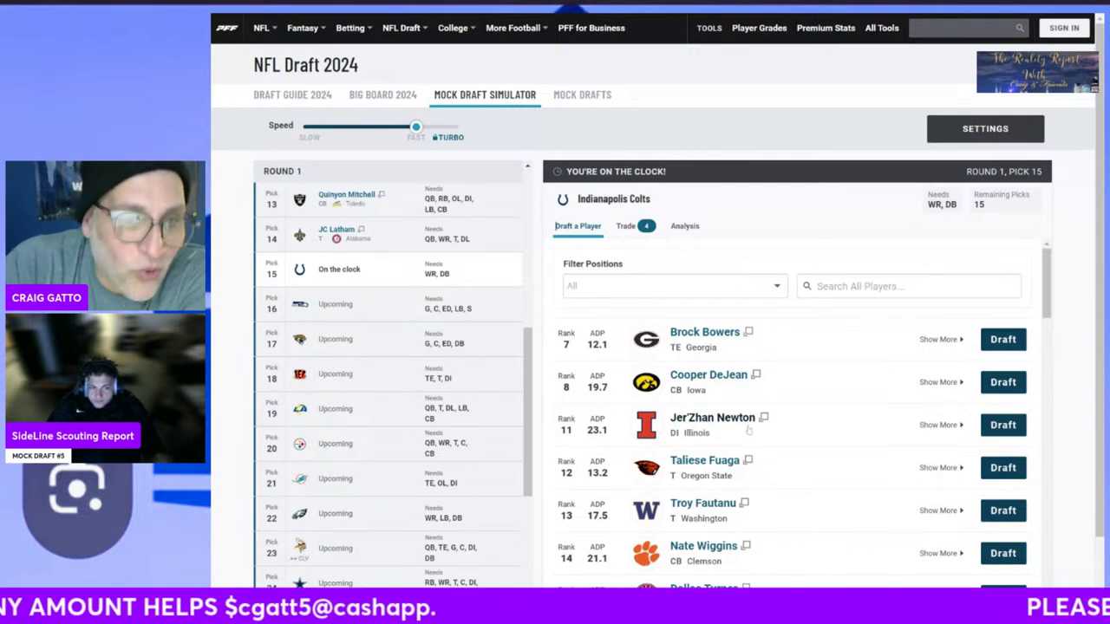
Draft Brock Bowers for the Indianapolis Colts at pick 15 and Dallas Turner from the ED-filtered players for the Seattle Seahawks at pick 16.
{"action": "left_click", "coordinate": [1002, 342]}
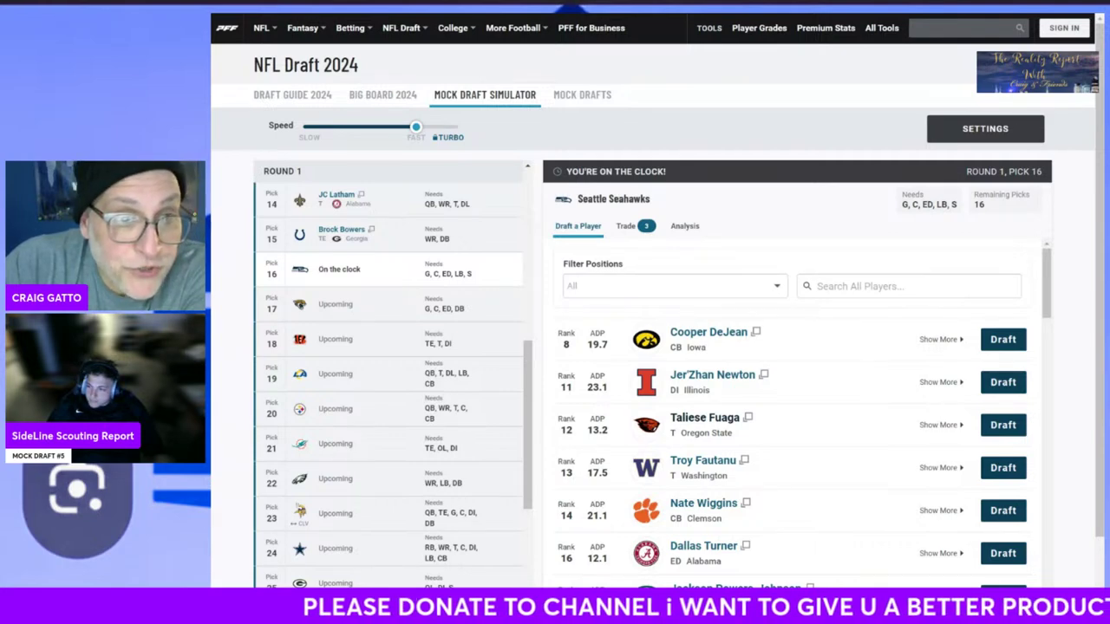
{"action": "scroll", "coordinate": [849, 467], "scroll_direction": "down", "scroll_amount": 3}
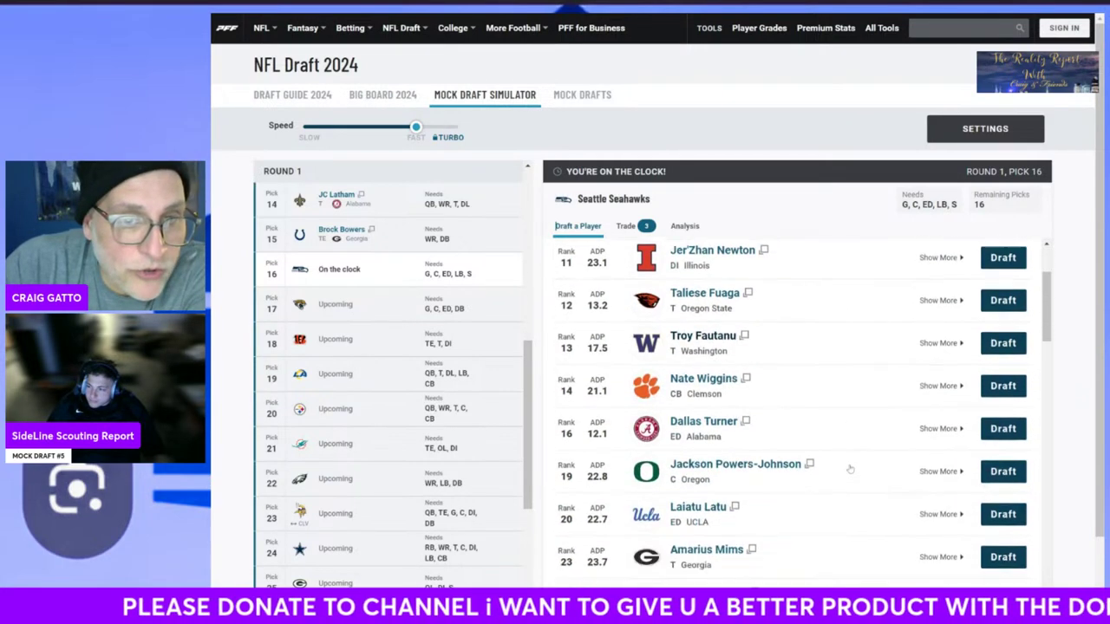
{"action": "scroll", "coordinate": [850, 469], "scroll_direction": "up", "scroll_amount": 2}
{"action": "scroll", "coordinate": [850, 469], "scroll_direction": "up", "scroll_amount": 1}
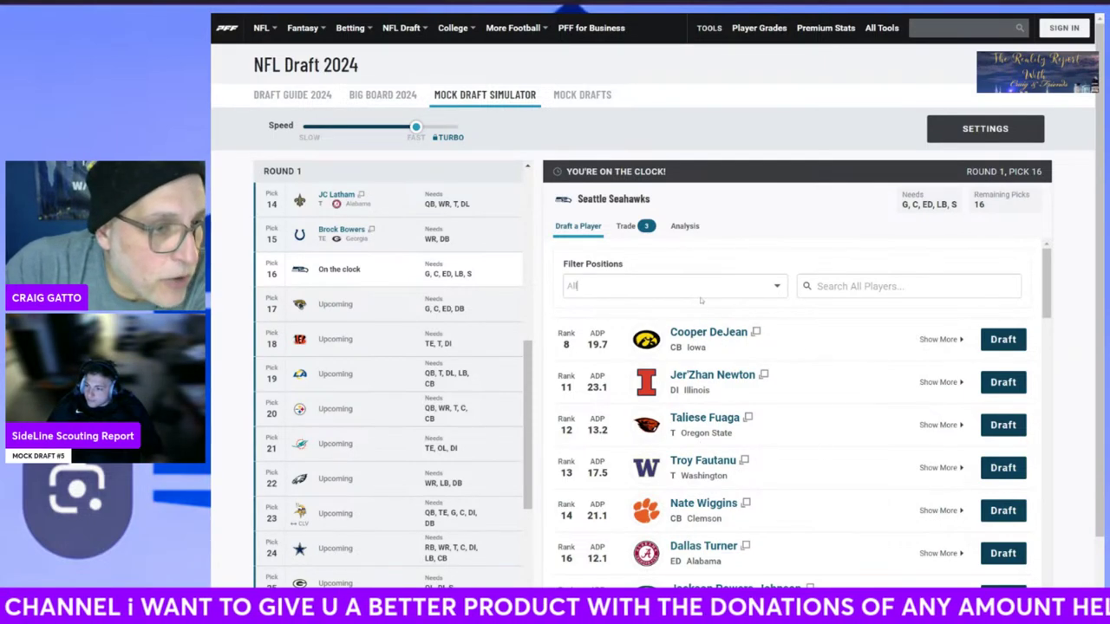
{"action": "left_click", "coordinate": [659, 286]}
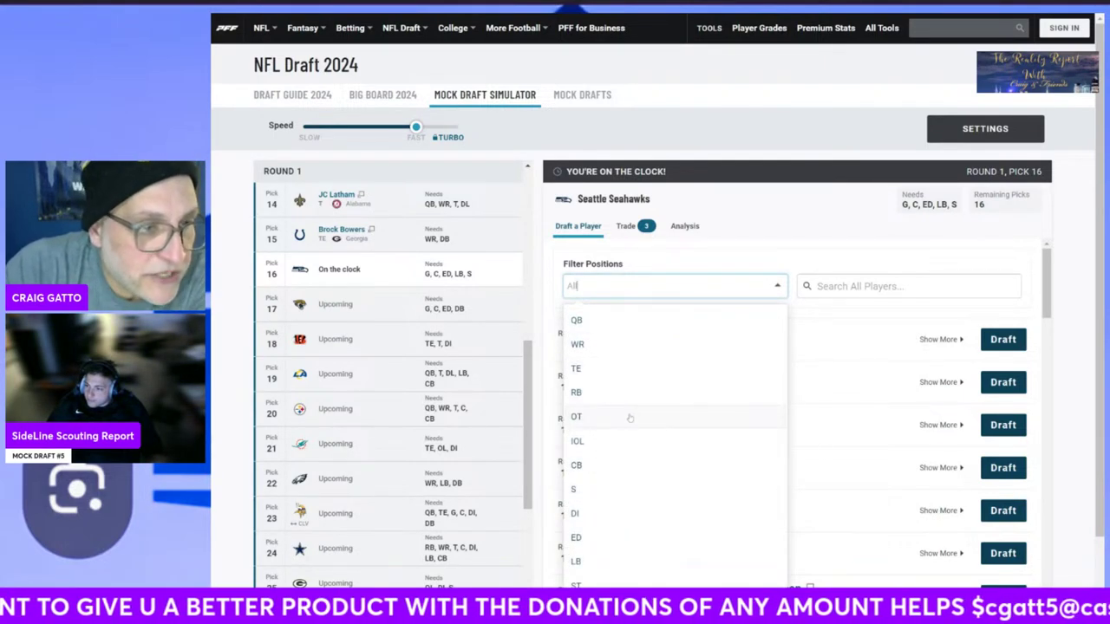
{"action": "left_click", "coordinate": [599, 541]}
{"action": "left_click", "coordinate": [998, 339]}
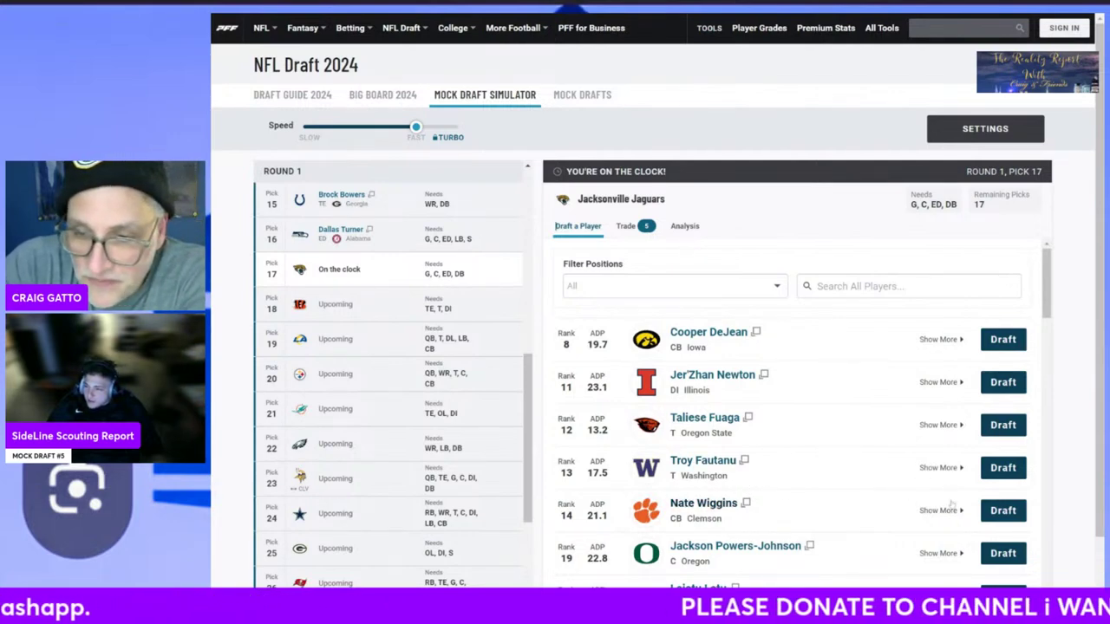
Draft Nate Wiggins of Clemson for the Jacksonville Jaguars at pick 17 and Jer'Zhan Newton of Illinois for the Cincinnati Bengals at pick 18.
{"action": "left_click", "coordinate": [1003, 510]}
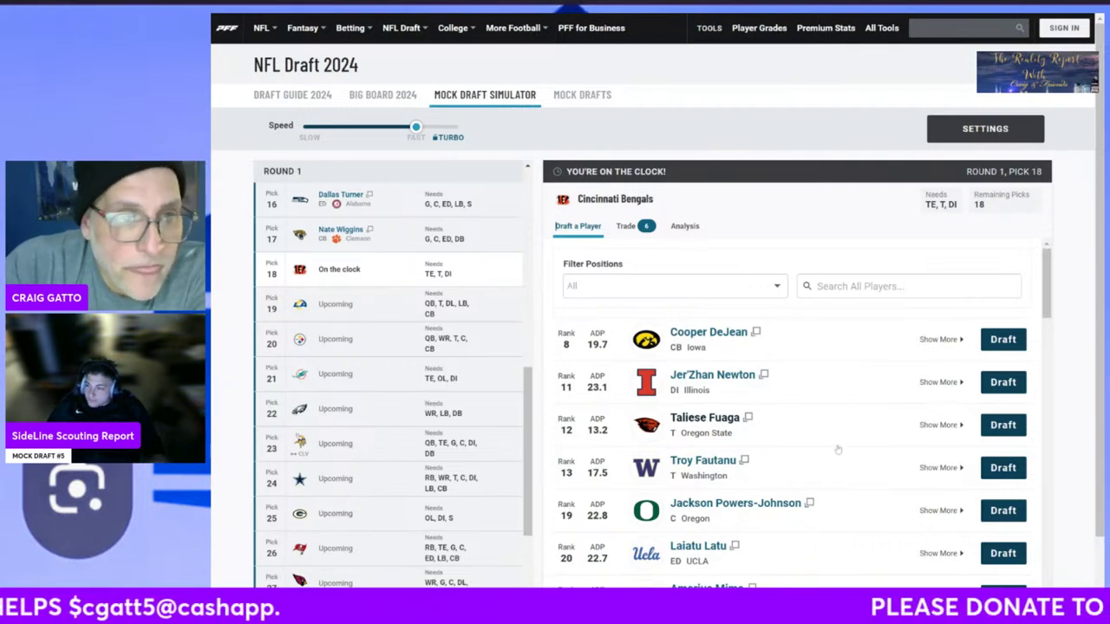
{"action": "scroll", "coordinate": [839, 466], "scroll_direction": "down", "scroll_amount": 1}
{"action": "scroll", "coordinate": [840, 468], "scroll_direction": "down", "scroll_amount": 5}
{"action": "scroll", "coordinate": [839, 481], "scroll_direction": "up", "scroll_amount": 3}
{"action": "scroll", "coordinate": [837, 484], "scroll_direction": "up", "scroll_amount": 2}
{"action": "scroll", "coordinate": [838, 483], "scroll_direction": "down", "scroll_amount": 2}
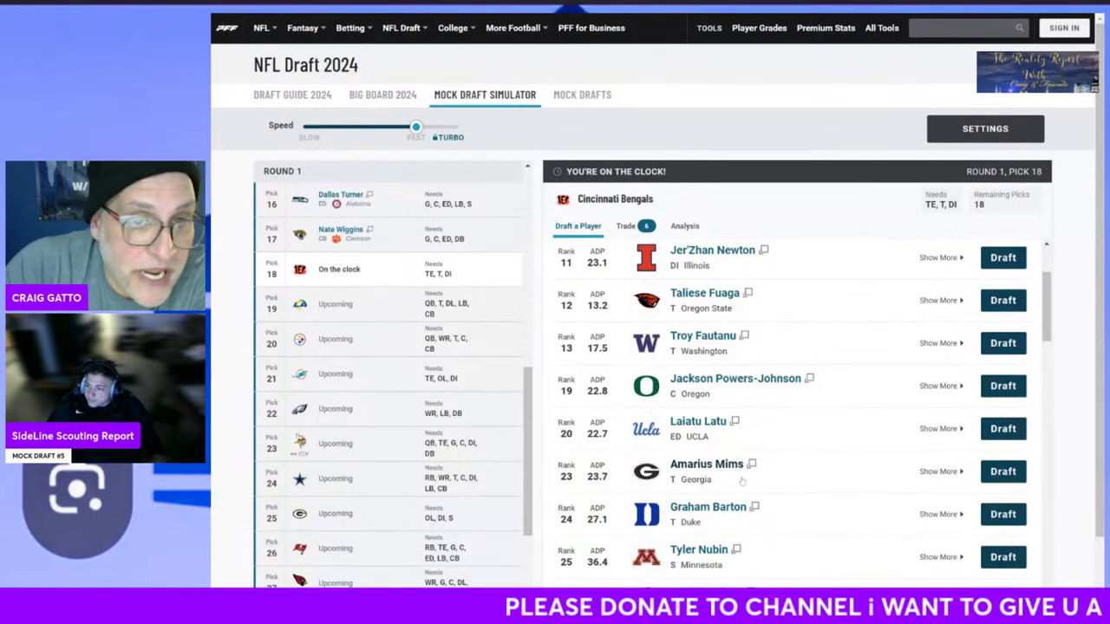
{"action": "scroll", "coordinate": [773, 470], "scroll_direction": "up", "scroll_amount": 1}
{"action": "scroll", "coordinate": [774, 471], "scroll_direction": "up", "scroll_amount": 1}
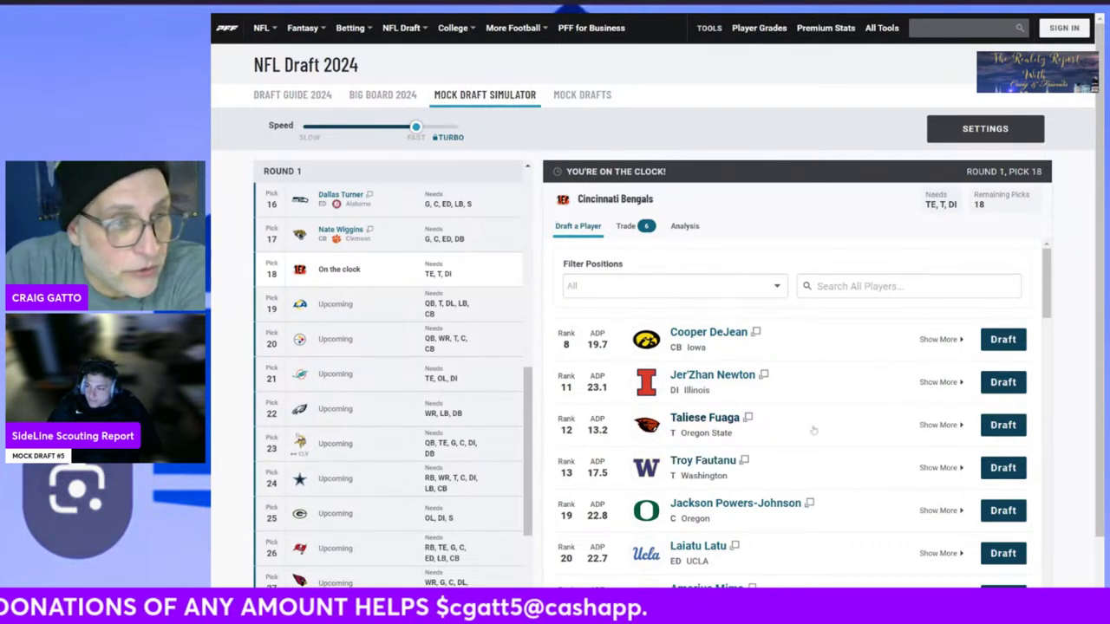
{"action": "left_click", "coordinate": [1004, 383]}
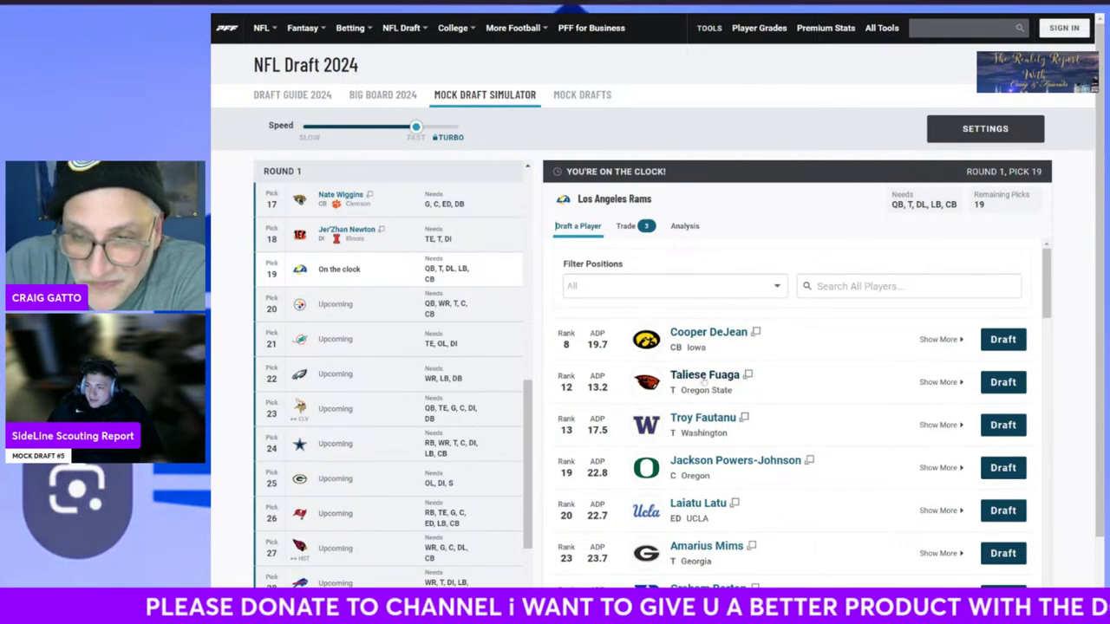
Draft Taliese Fuaga for the Los Angeles Rams at pick 19 and Jackson Powers-Johnson for the Pittsburgh Steelers at pick 20.
{"action": "left_click", "coordinate": [1006, 384]}
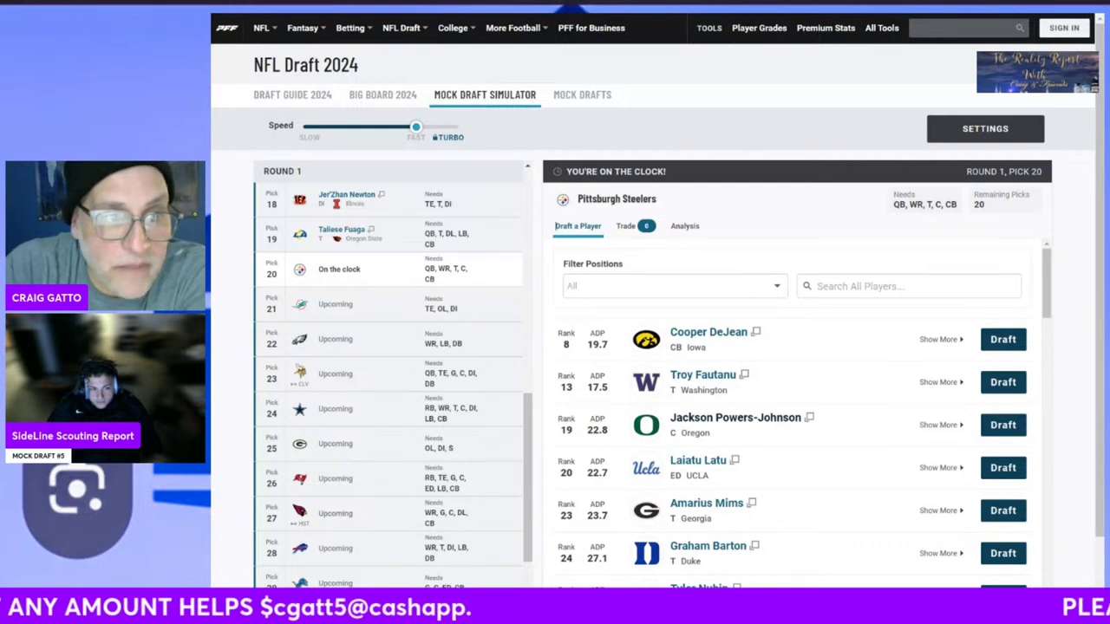
{"action": "left_click", "coordinate": [577, 226]}
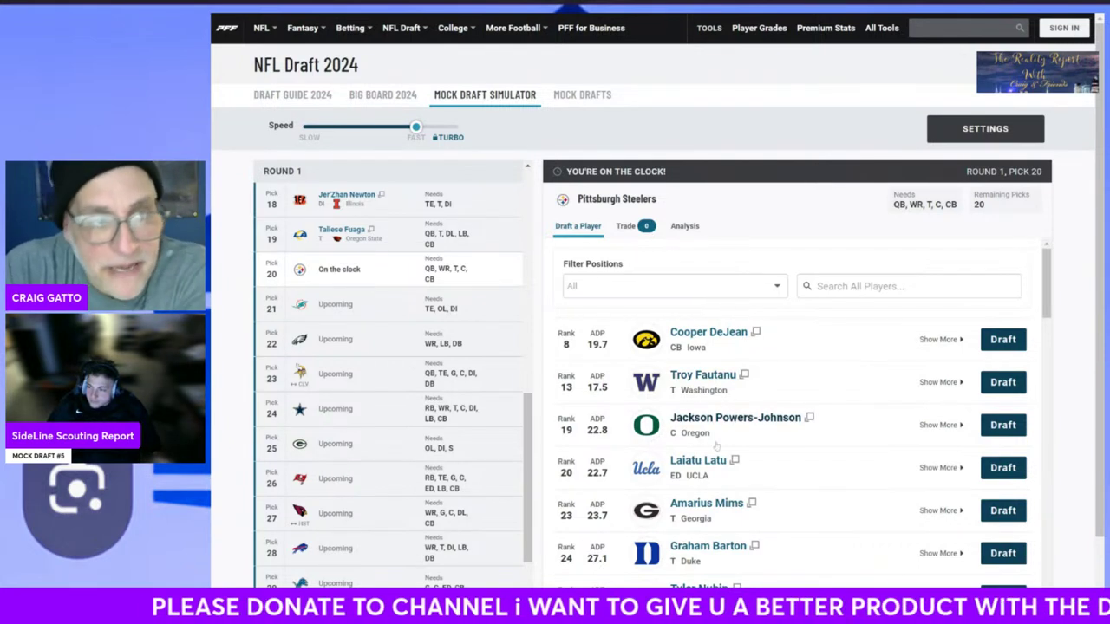
{"action": "scroll", "coordinate": [754, 512], "scroll_direction": "down", "scroll_amount": 2}
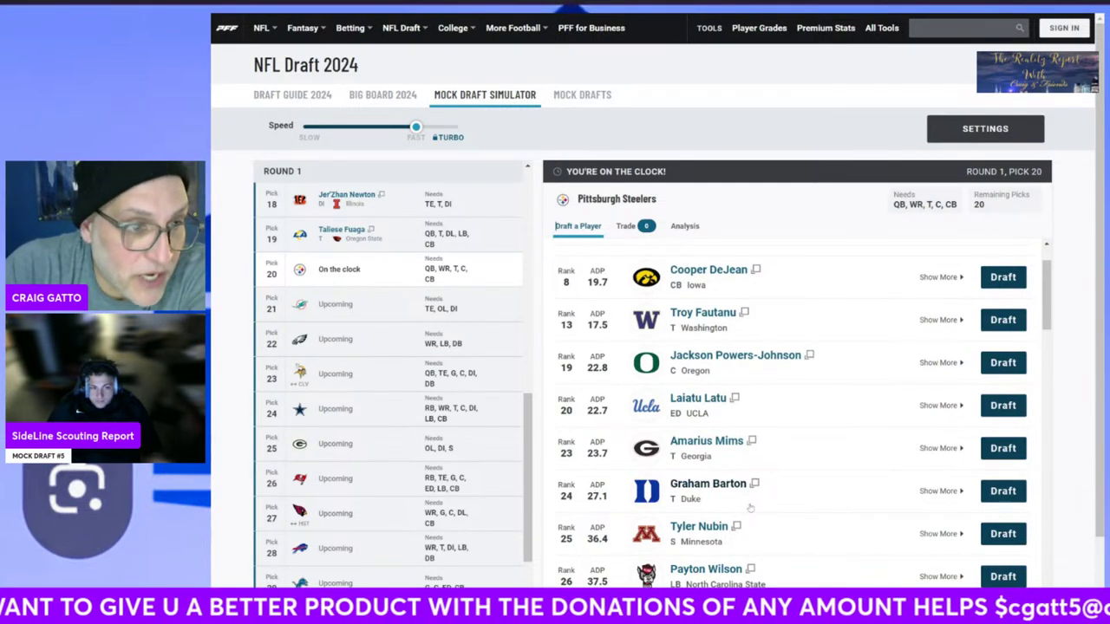
{"action": "scroll", "coordinate": [750, 509], "scroll_direction": "up", "scroll_amount": 1}
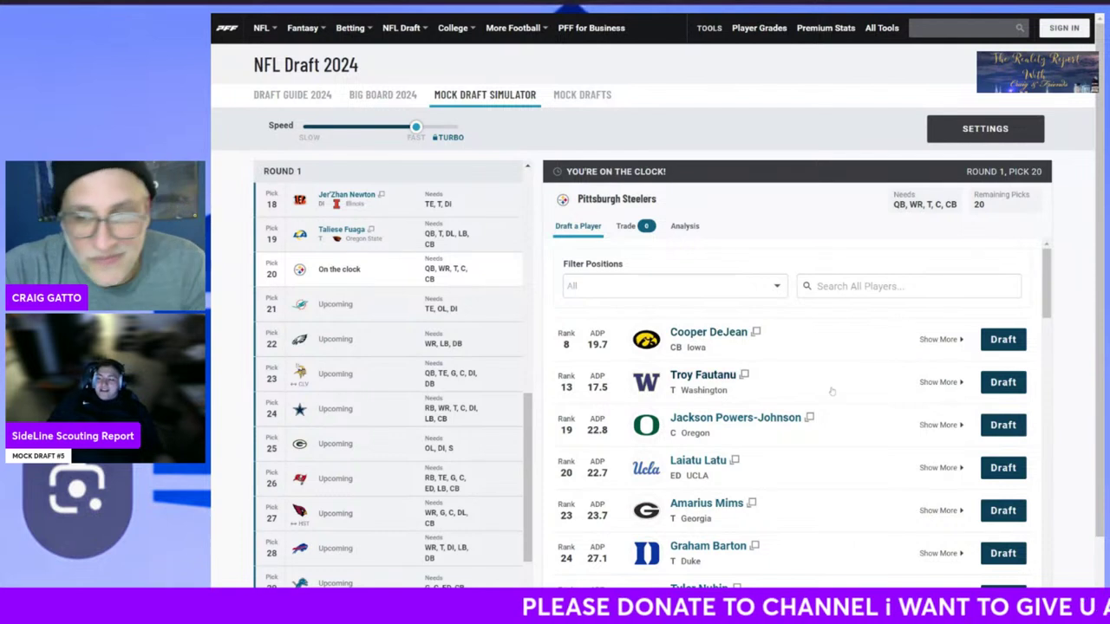
{"action": "left_click", "coordinate": [1004, 425]}
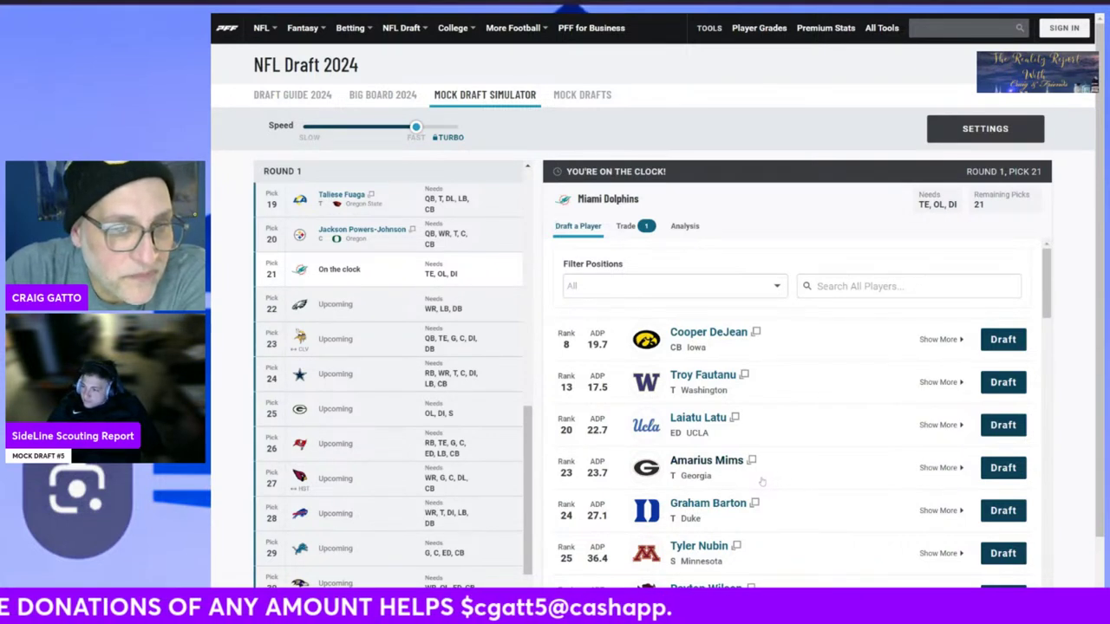
Filter the available players to OT and draft Amarius Mims of Georgia for the Miami Dolphins at pick 21.
{"action": "scroll", "coordinate": [772, 483], "scroll_direction": "down", "scroll_amount": 2}
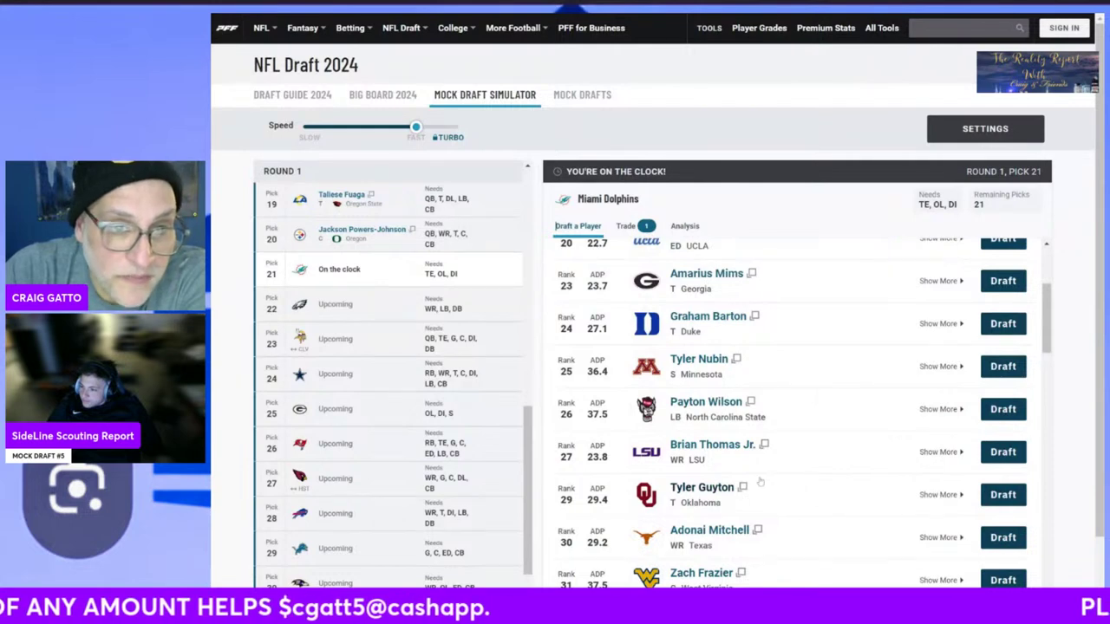
{"action": "scroll", "coordinate": [704, 487], "scroll_direction": "up", "scroll_amount": 2}
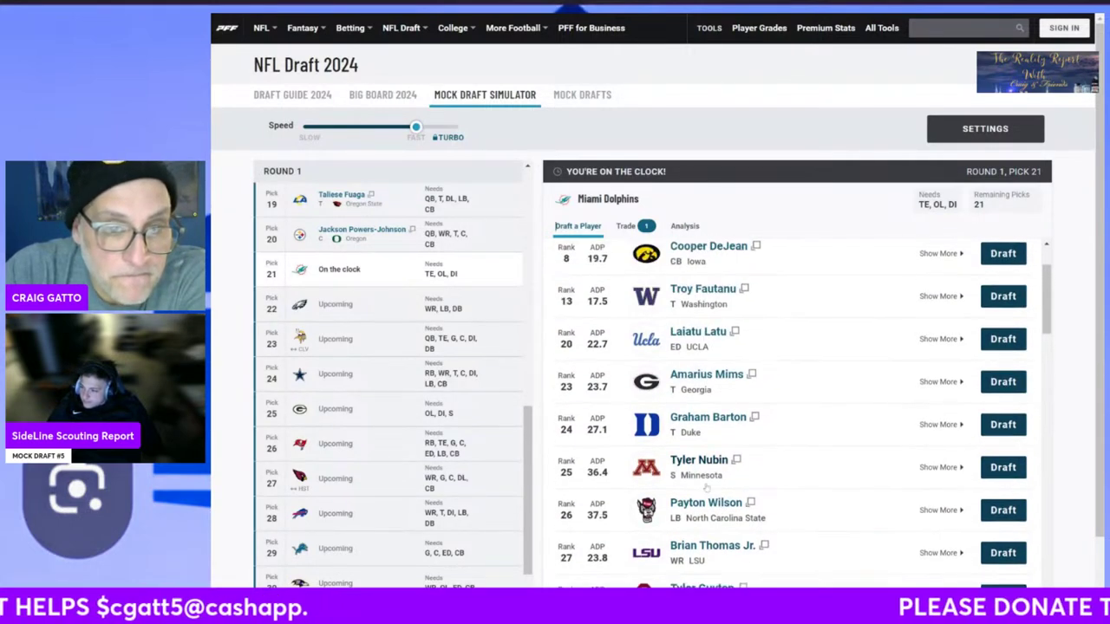
{"action": "scroll", "coordinate": [707, 491], "scroll_direction": "up", "scroll_amount": 1}
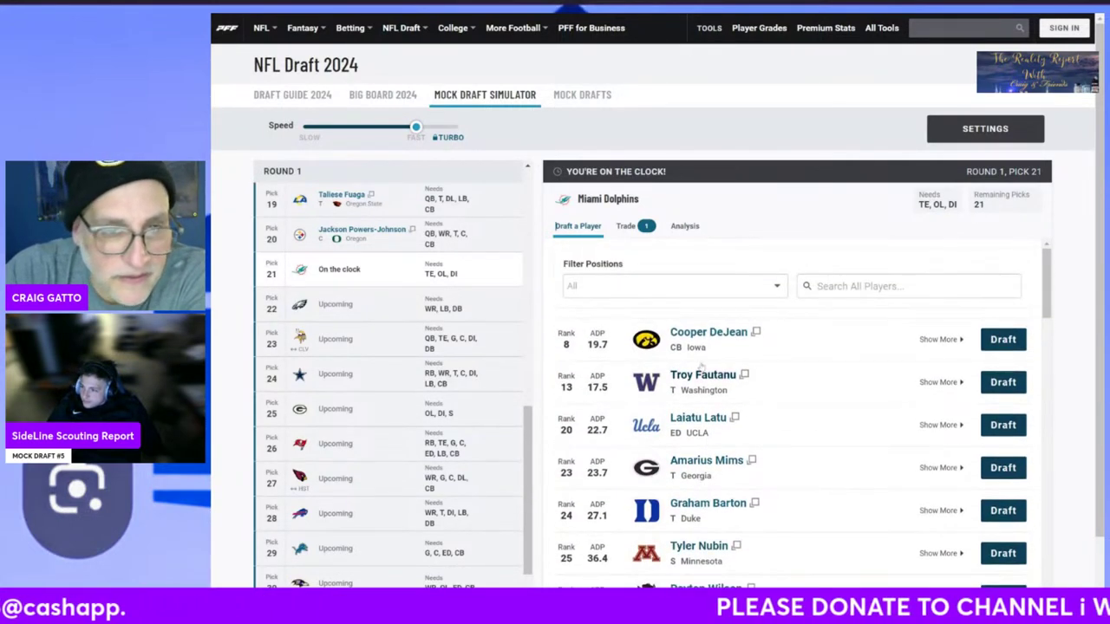
{"action": "scroll", "coordinate": [748, 478], "scroll_direction": "down", "scroll_amount": 5}
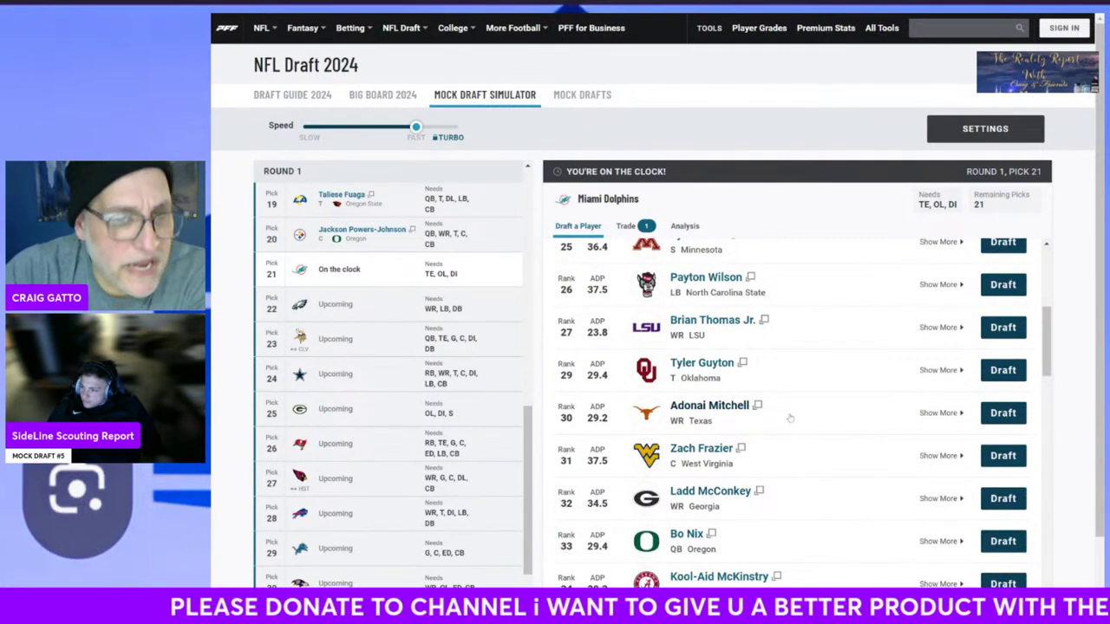
{"action": "scroll", "coordinate": [790, 418], "scroll_direction": "down", "scroll_amount": 2}
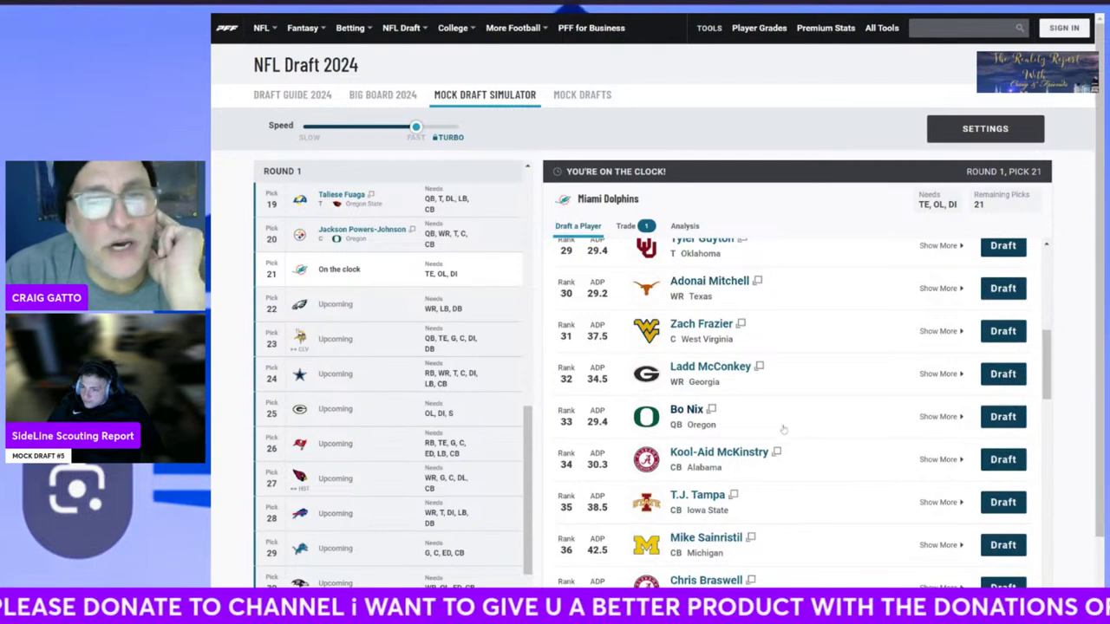
{"action": "scroll", "coordinate": [780, 437], "scroll_direction": "up", "scroll_amount": 7}
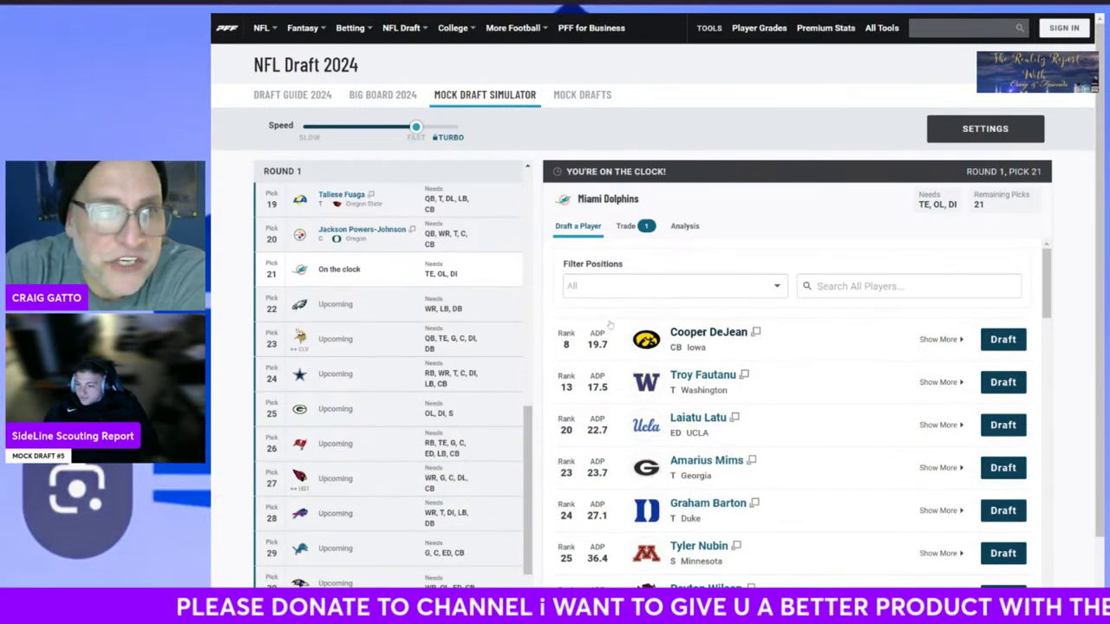
{"action": "left_click", "coordinate": [640, 291]}
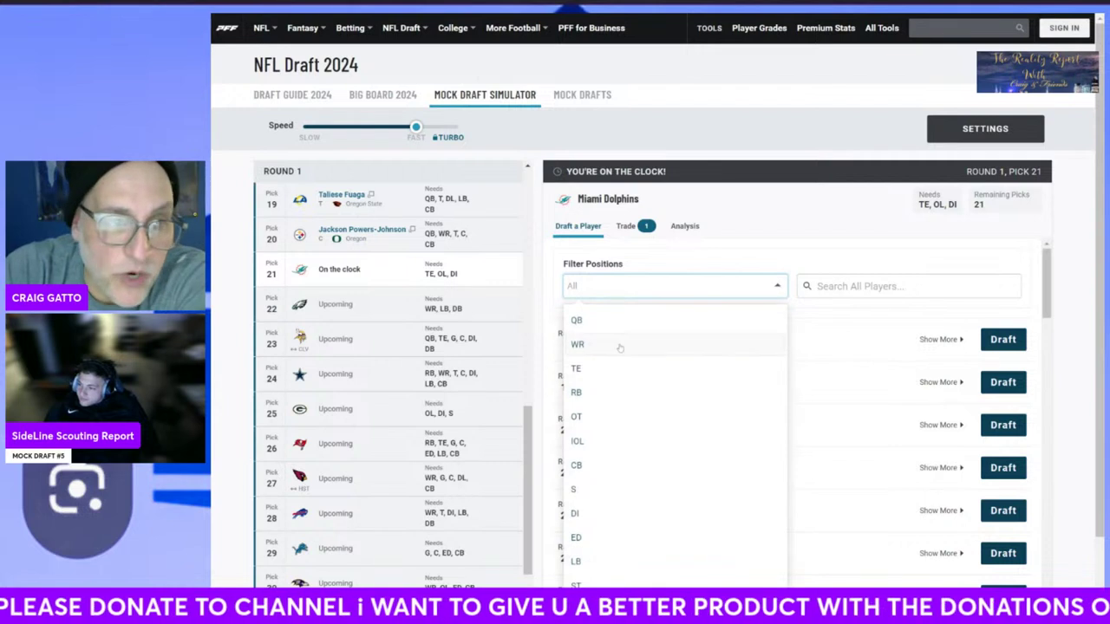
{"action": "left_click", "coordinate": [607, 419]}
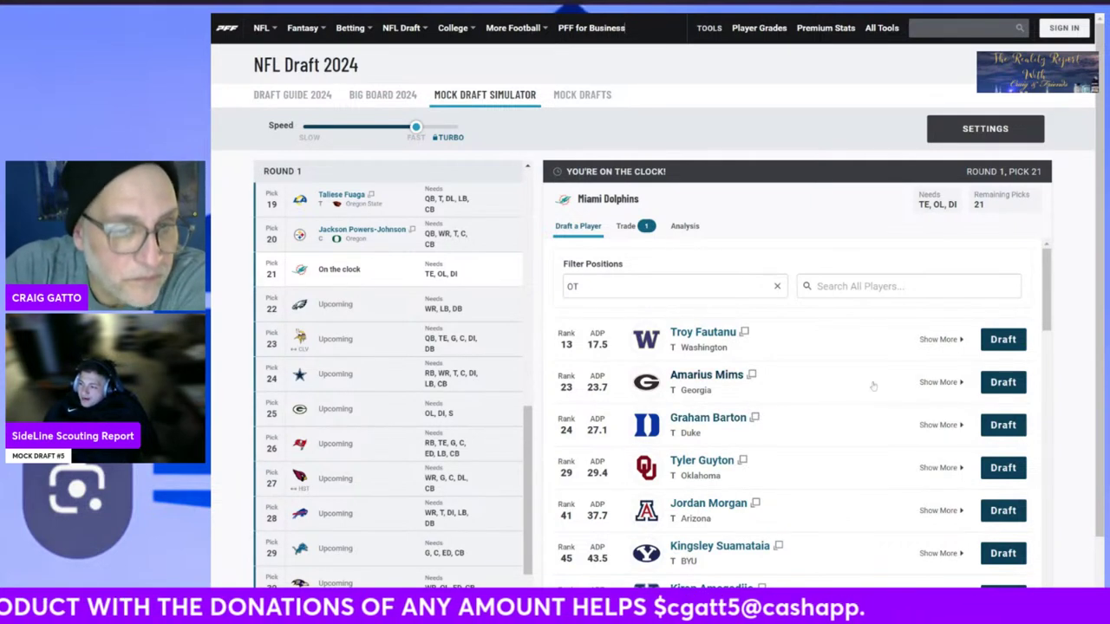
{"action": "left_click", "coordinate": [1004, 386]}
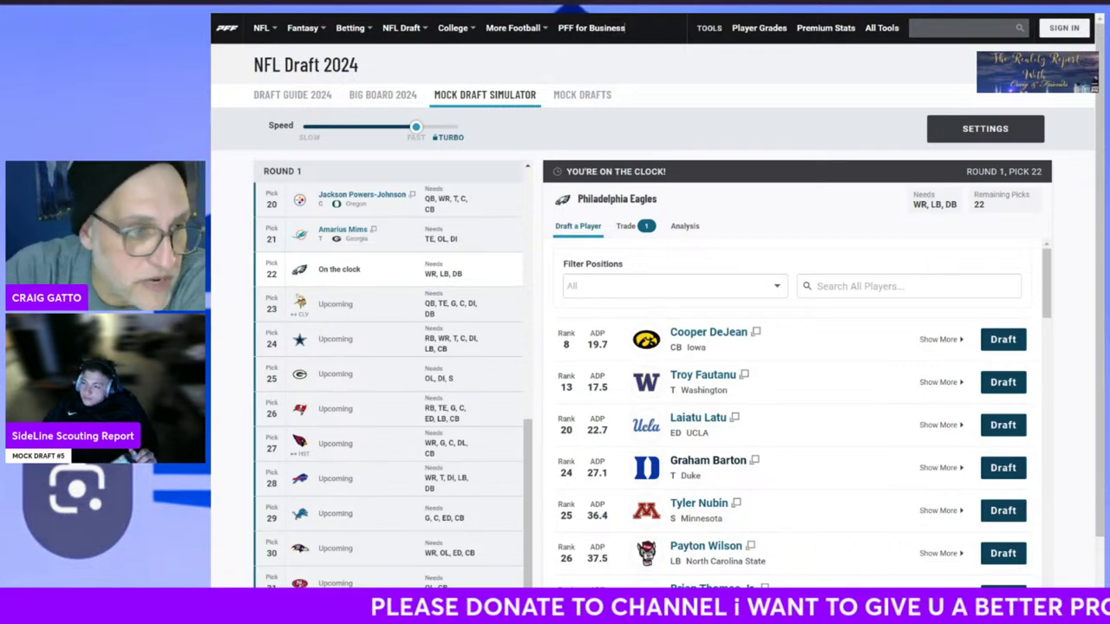
Filter the available players to CB and draft Cooper DeJean of Iowa for the Philadelphia Eagles at pick 22.
{"action": "left_click", "coordinate": [619, 289]}
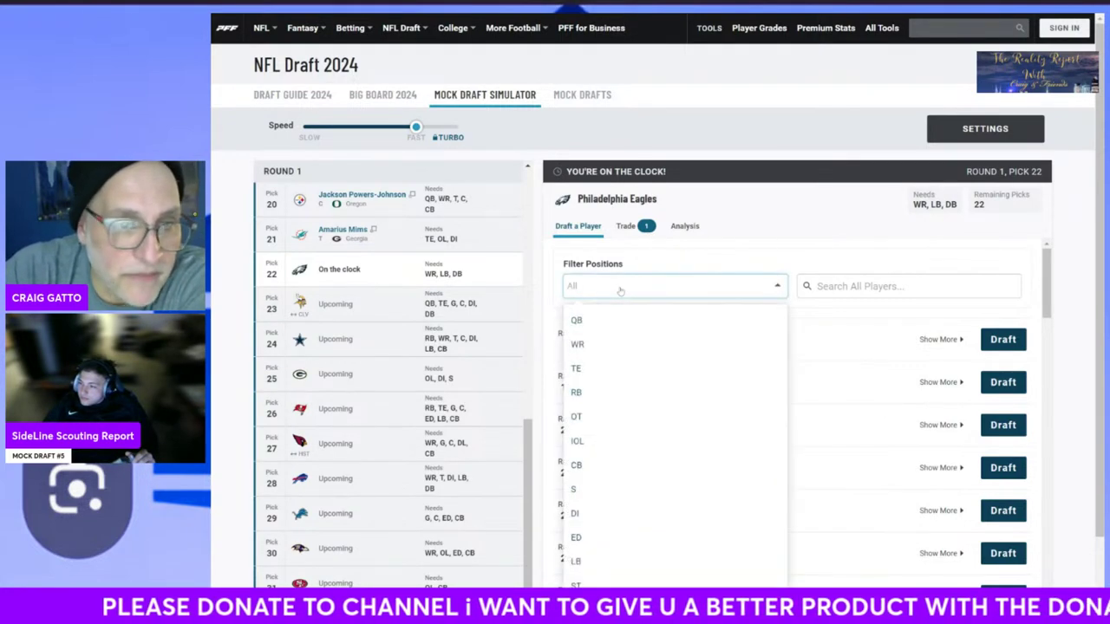
{"action": "left_click", "coordinate": [576, 465]}
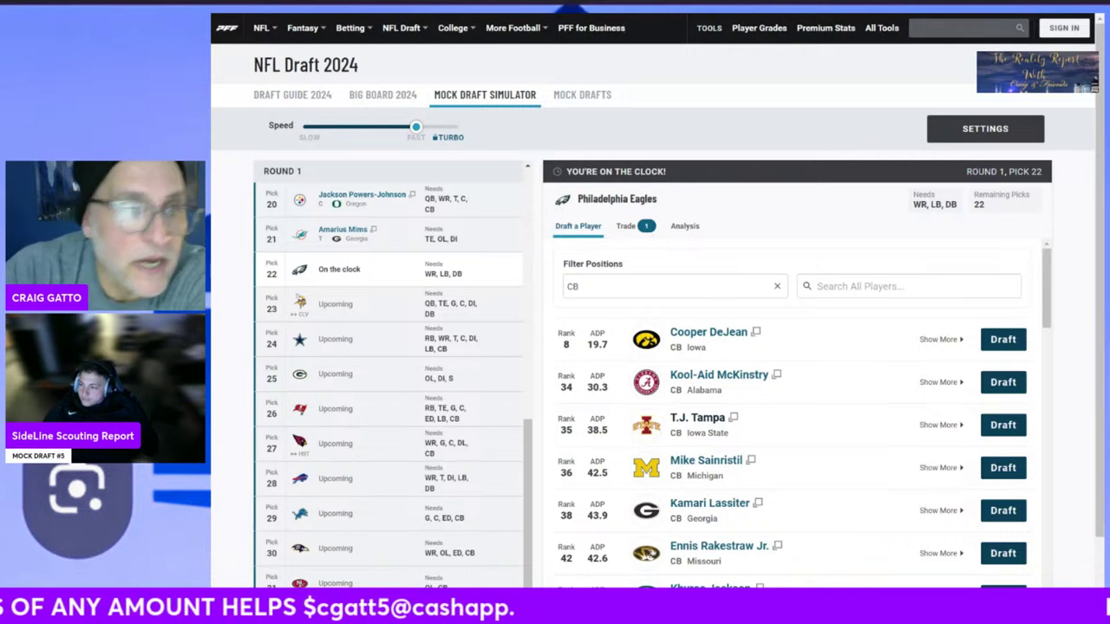
{"action": "left_click", "coordinate": [1003, 339]}
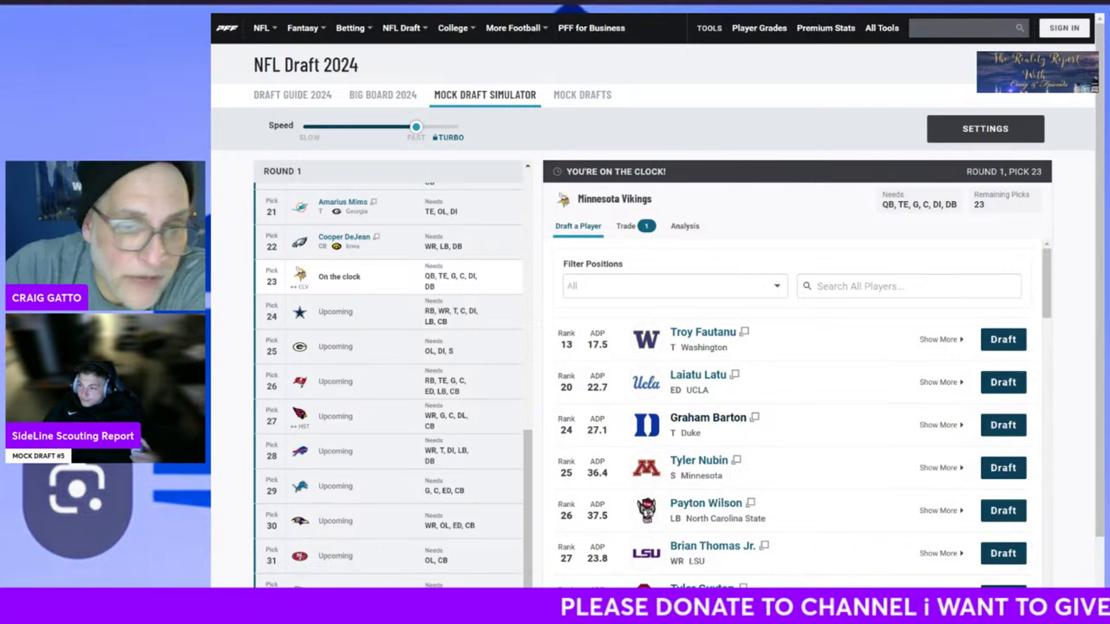
Filter the available players to IOL and draft Zach Frazier of West Virginia for the Minnesota Vikings at pick 23.
{"action": "left_click", "coordinate": [741, 290]}
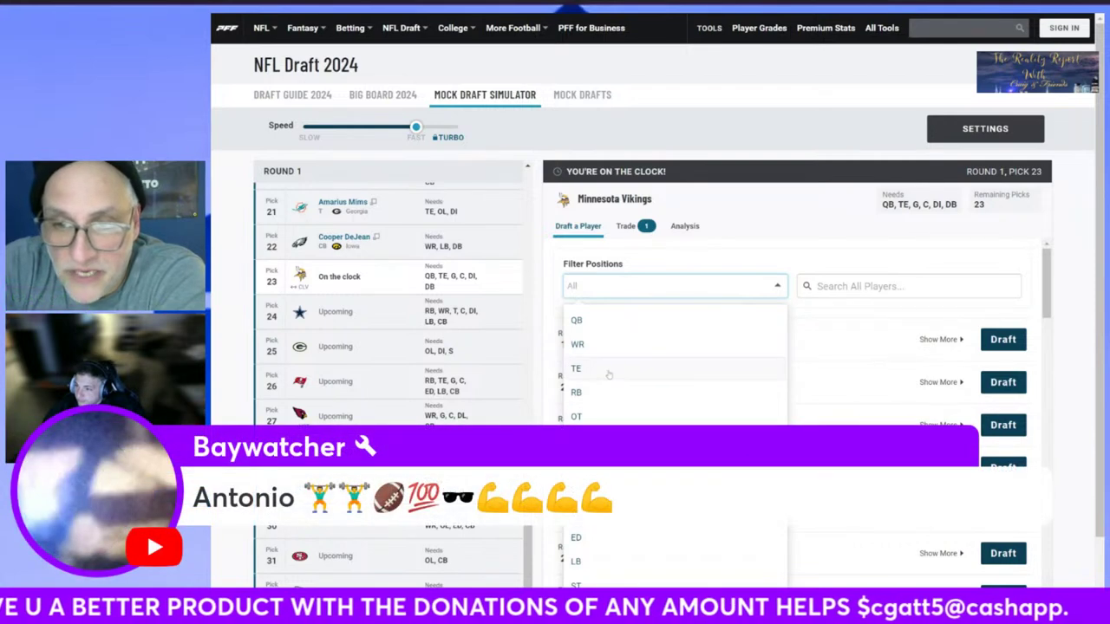
{"action": "left_click", "coordinate": [626, 442]}
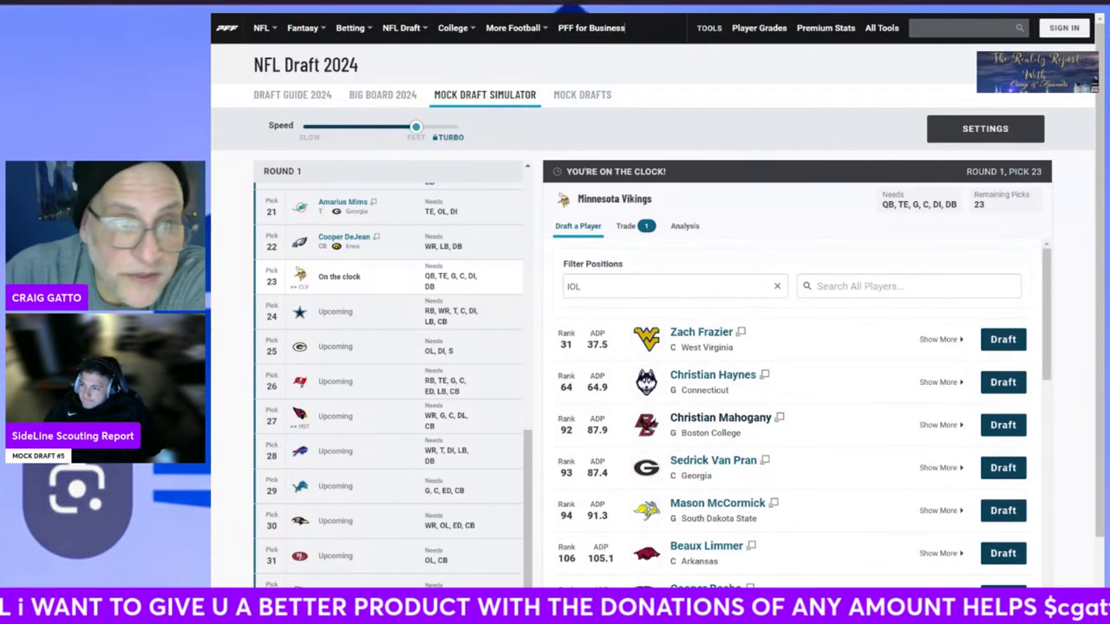
{"action": "left_click", "coordinate": [999, 340]}
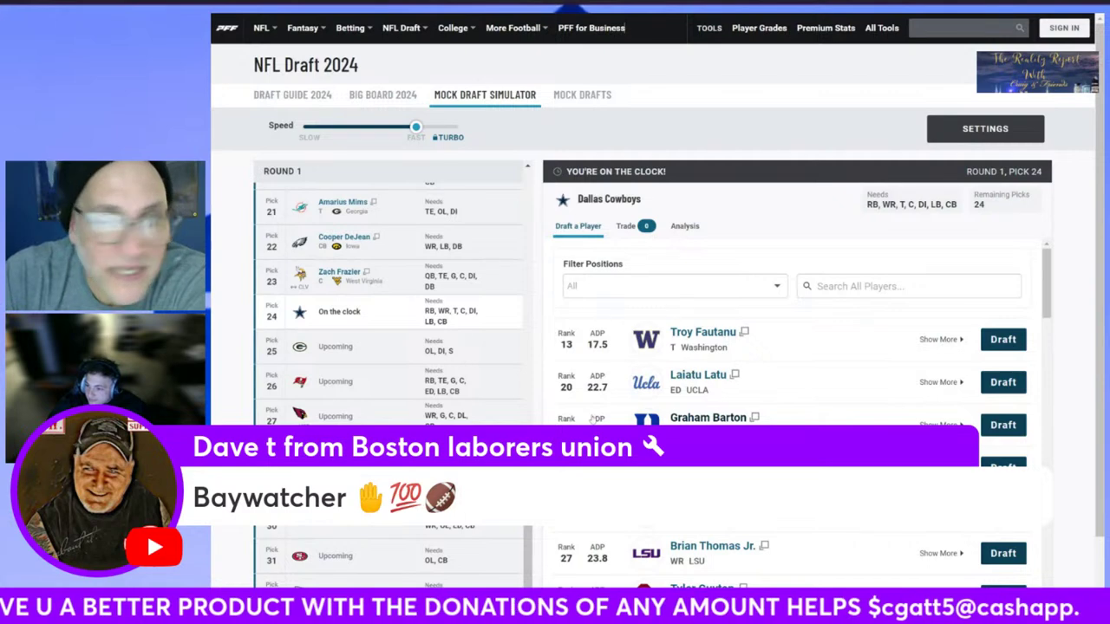
Compare the available ED and CB players, and draft Laiatu Latu of UCLA for the Dallas Cowboys at pick 24.
{"action": "left_click", "coordinate": [636, 297]}
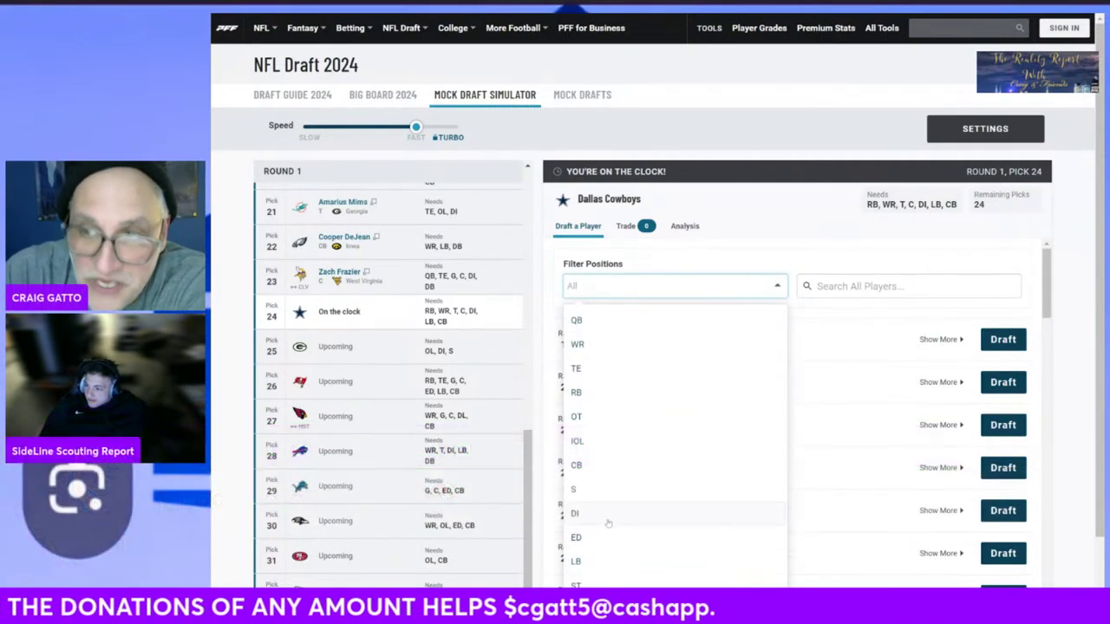
{"action": "left_click", "coordinate": [575, 537]}
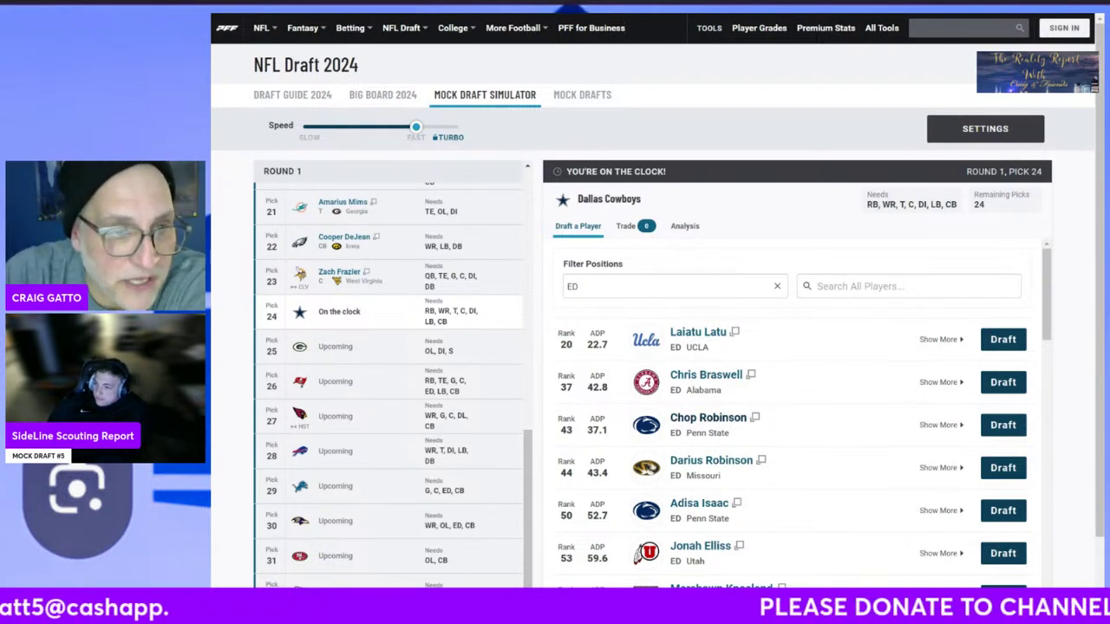
{"action": "left_click", "coordinate": [777, 286]}
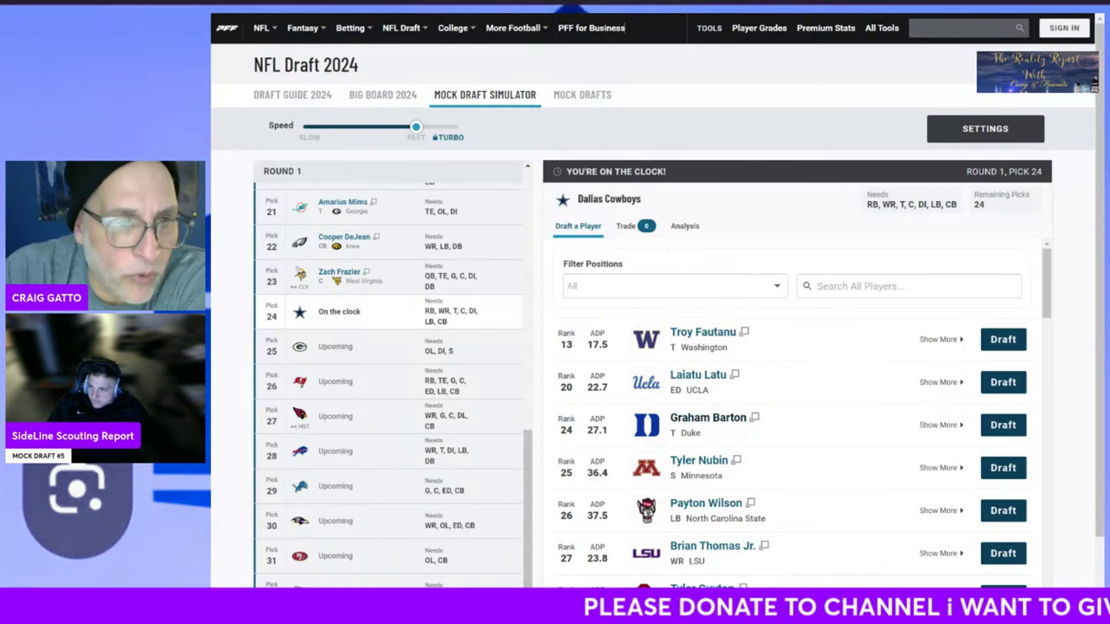
{"action": "left_click", "coordinate": [653, 287]}
{"action": "left_click", "coordinate": [604, 464]}
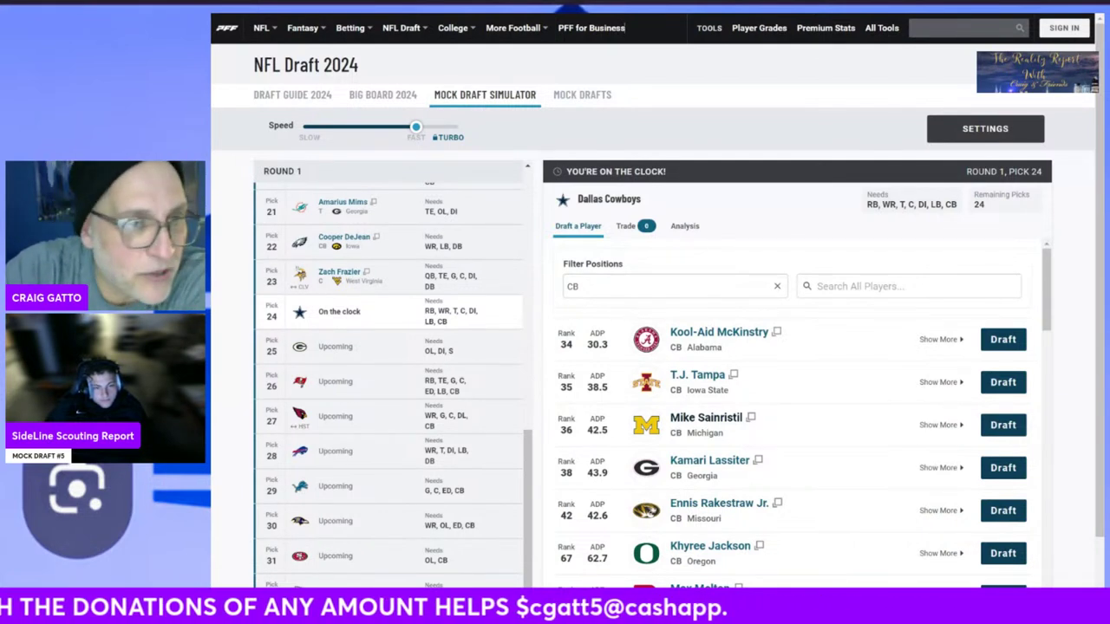
{"action": "left_click", "coordinate": [777, 286]}
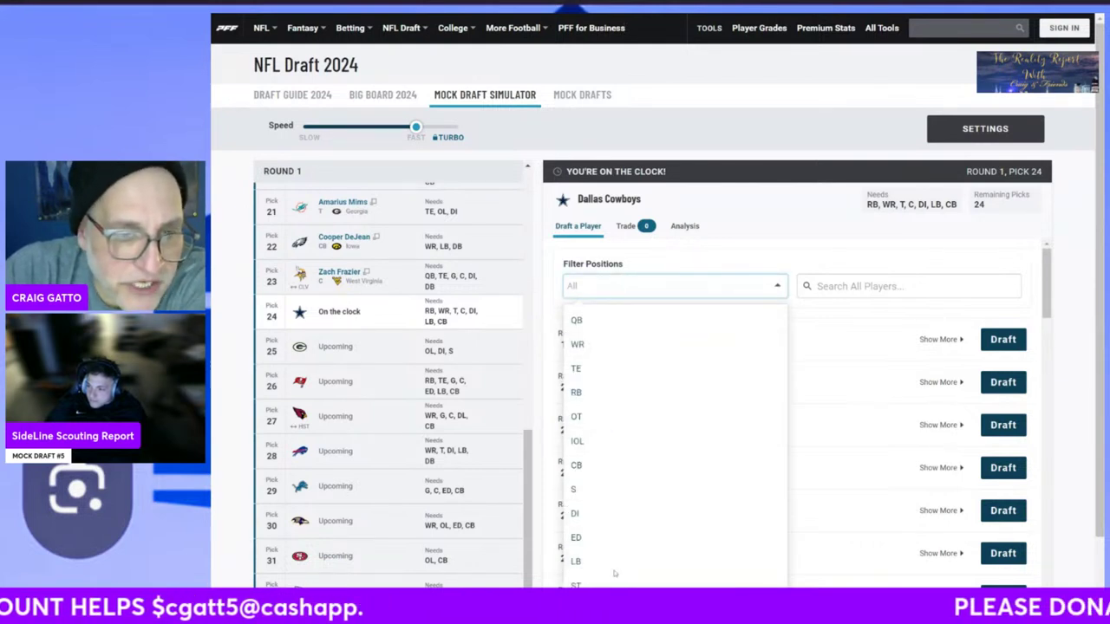
{"action": "left_click", "coordinate": [606, 538]}
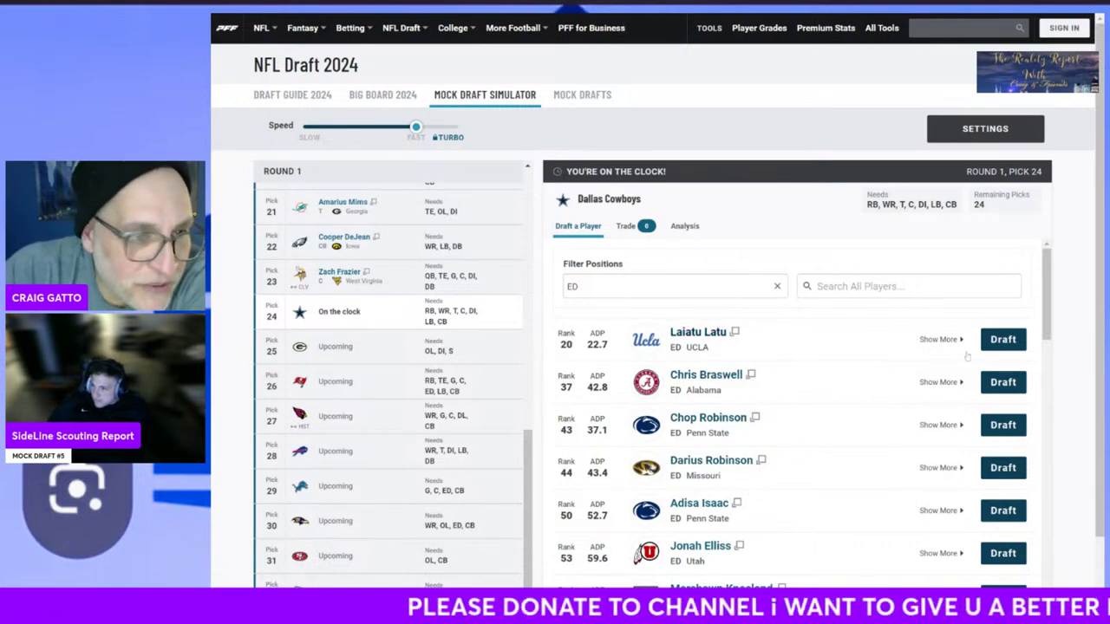
{"action": "left_click", "coordinate": [1002, 340]}
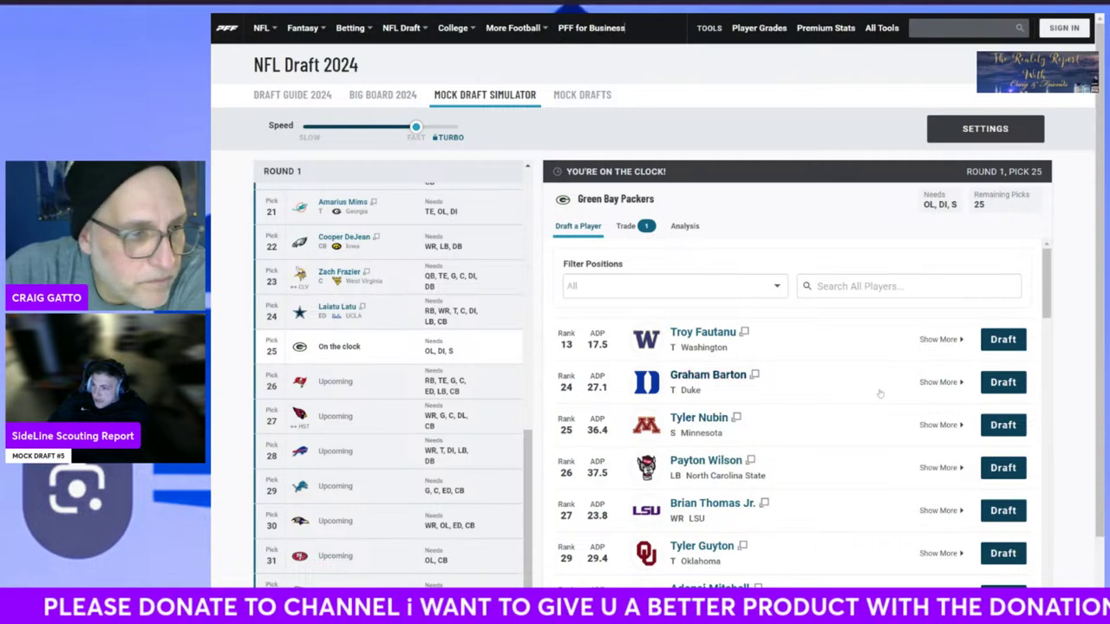
Draft Graham Barton of Duke for the Green Bay Packers at pick 25 and Kool-Aid McKinstry of Alabama for the Tampa Bay Buccaneers at pick 26.
{"action": "left_click", "coordinate": [1003, 382]}
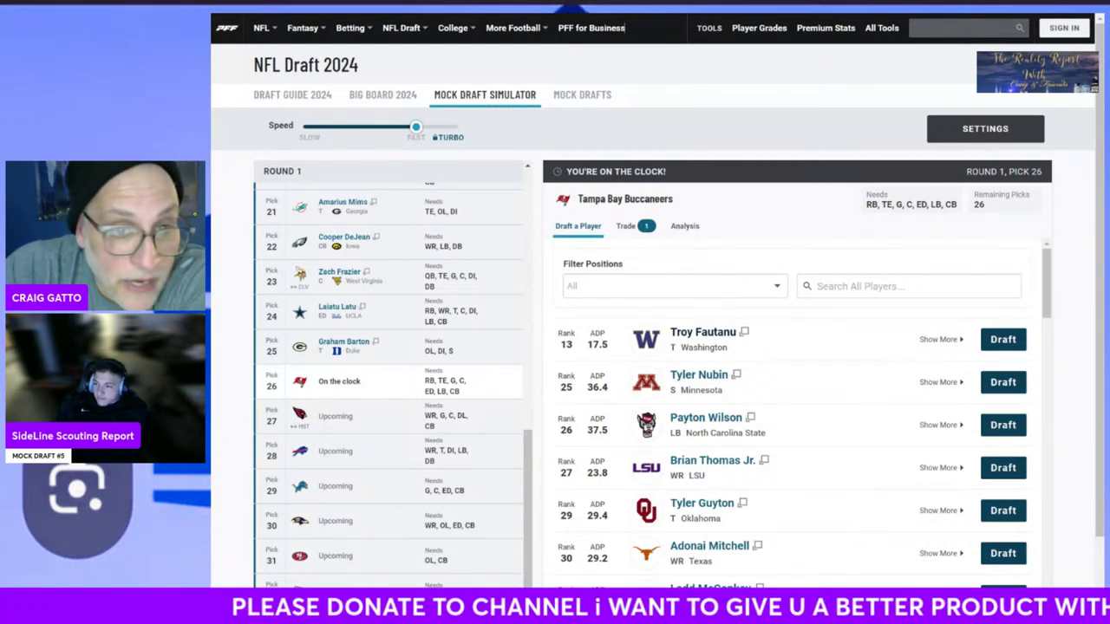
{"action": "scroll", "coordinate": [768, 477], "scroll_direction": "down", "scroll_amount": 1}
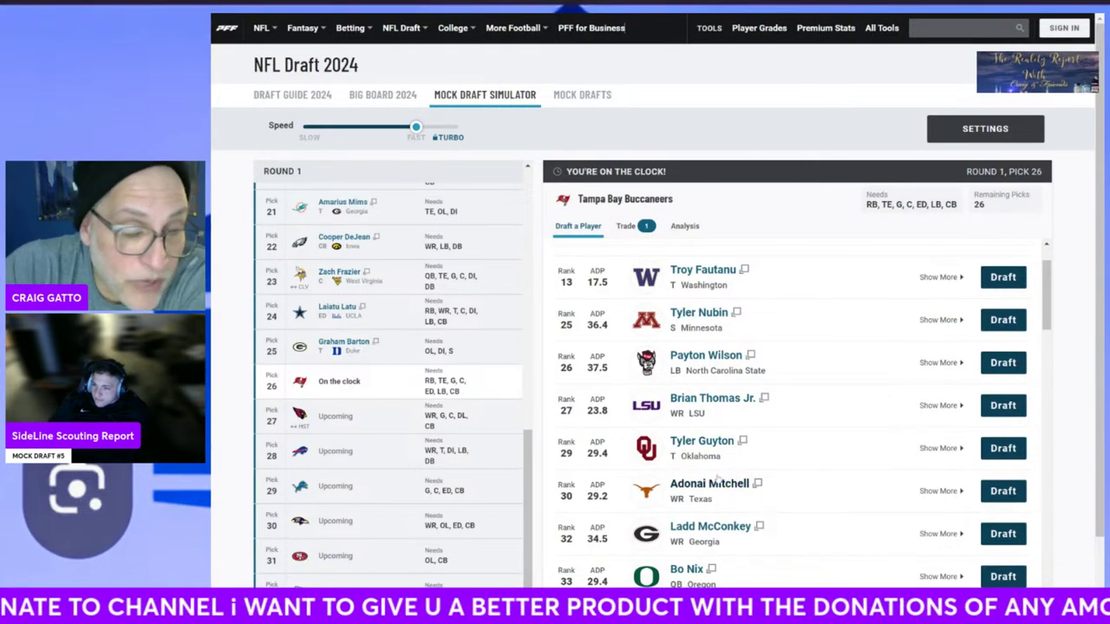
{"action": "scroll", "coordinate": [721, 478], "scroll_direction": "up", "scroll_amount": 1}
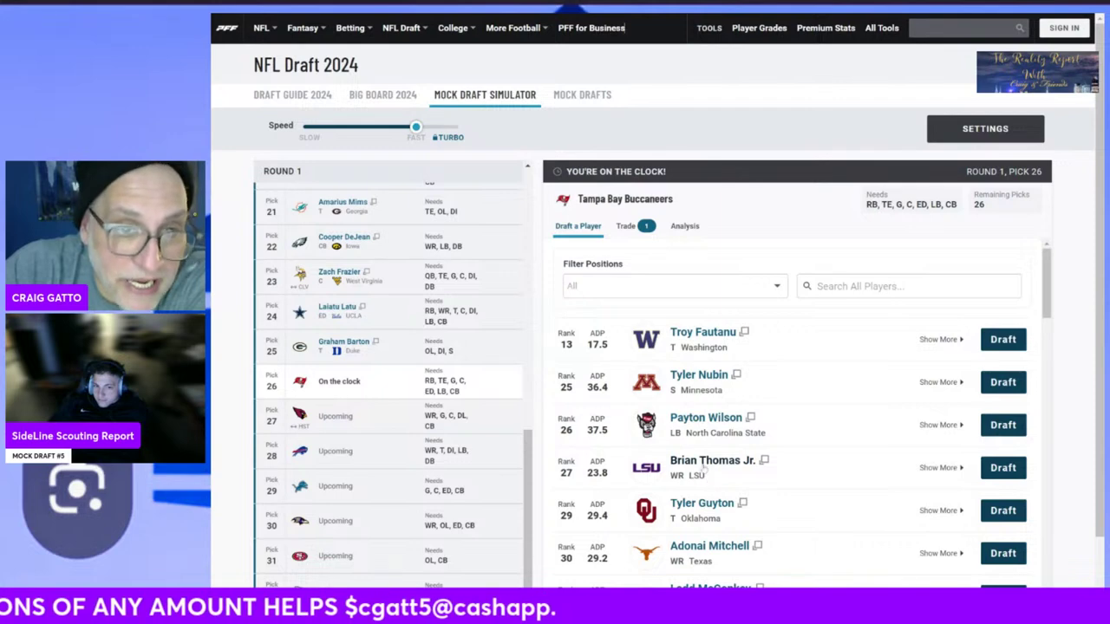
{"action": "left_click", "coordinate": [763, 290]}
{"action": "left_click", "coordinate": [765, 292]}
{"action": "scroll", "coordinate": [740, 520], "scroll_direction": "down", "scroll_amount": 2}
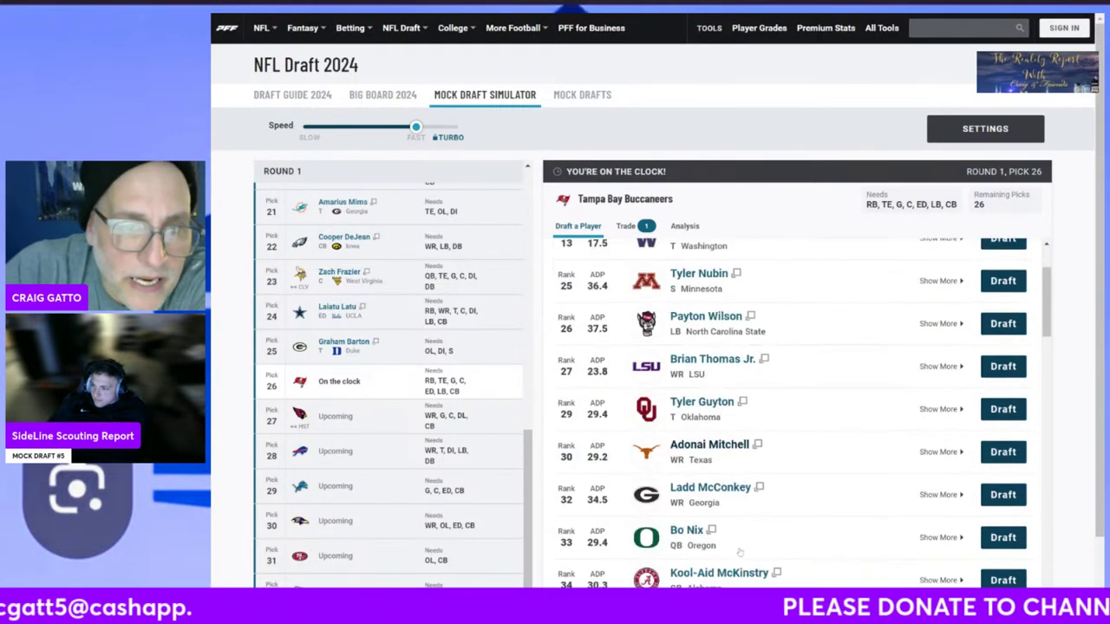
{"action": "scroll", "coordinate": [740, 551], "scroll_direction": "down", "scroll_amount": 3}
{"action": "scroll", "coordinate": [740, 552], "scroll_direction": "up", "scroll_amount": 5}
{"action": "scroll", "coordinate": [983, 570], "scroll_direction": "down", "scroll_amount": 2}
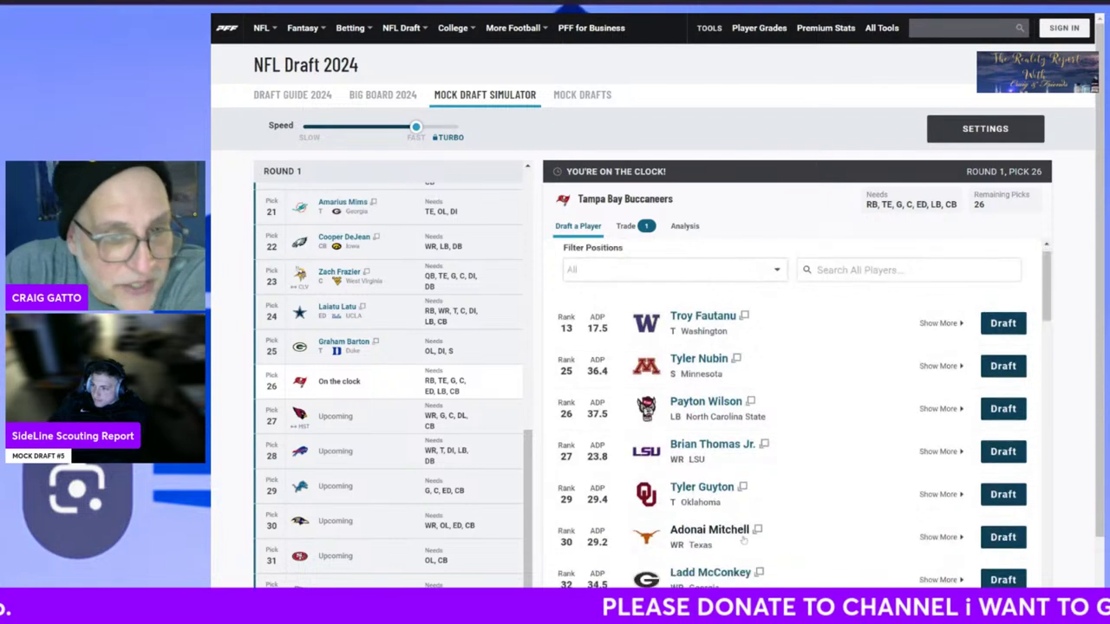
{"action": "left_click", "coordinate": [999, 557]}
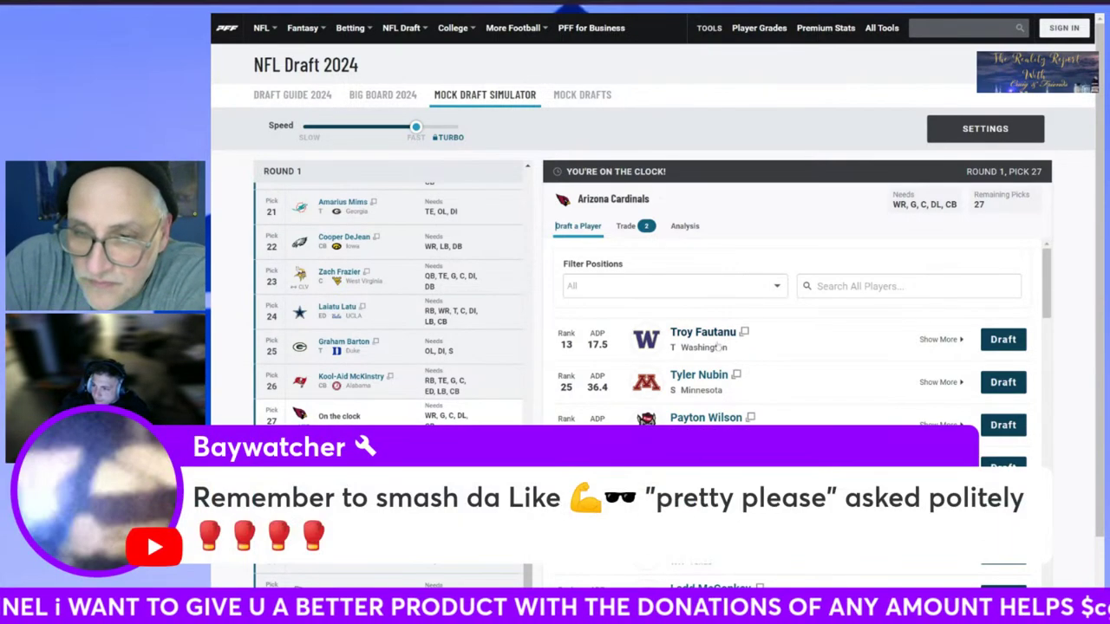
Examine the available players overall and at DI for the Arizona Cardinals' pick 27, and review the earlier round 1 picks.
{"action": "scroll", "coordinate": [691, 516], "scroll_direction": "down", "scroll_amount": 1}
{"action": "scroll", "coordinate": [691, 516], "scroll_direction": "down", "scroll_amount": 3}
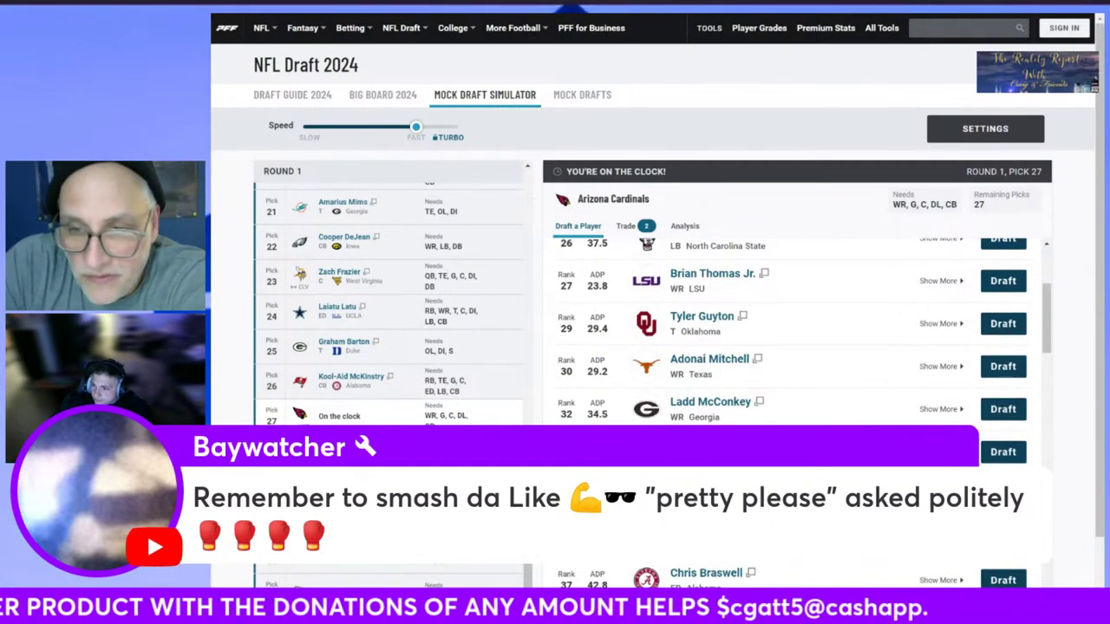
{"action": "scroll", "coordinate": [716, 347], "scroll_direction": "up", "scroll_amount": 4}
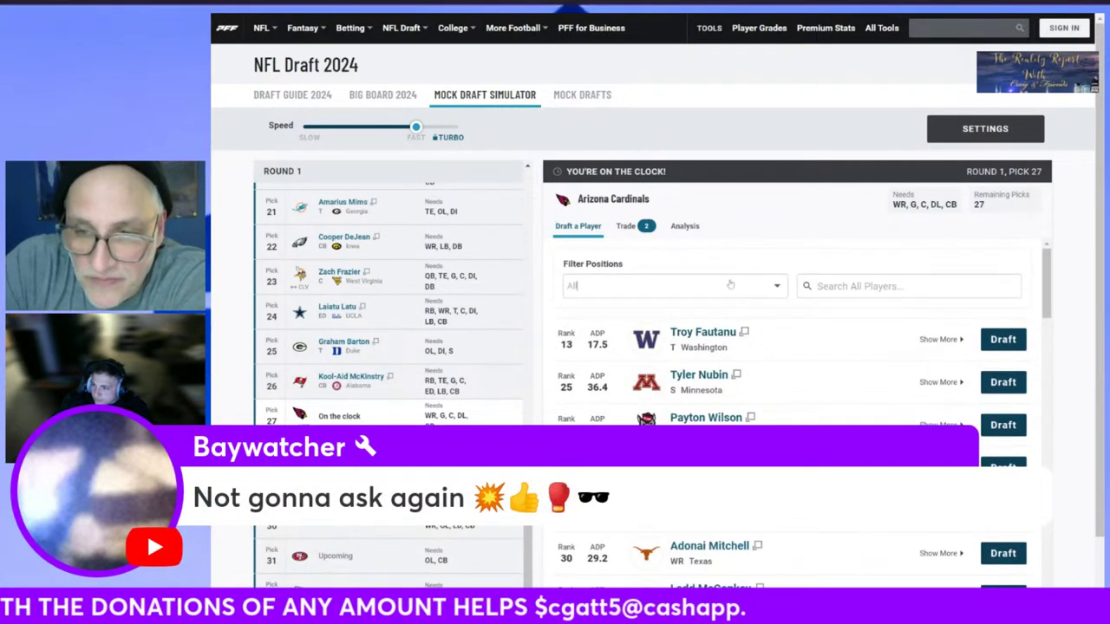
{"action": "left_click", "coordinate": [716, 287]}
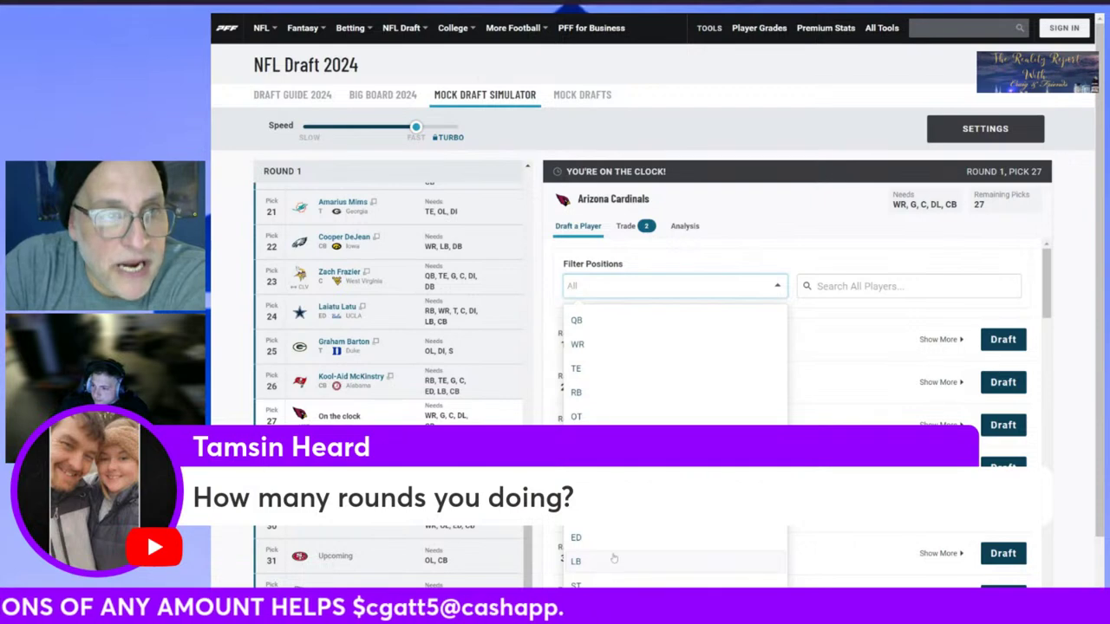
{"action": "left_click", "coordinate": [613, 513]}
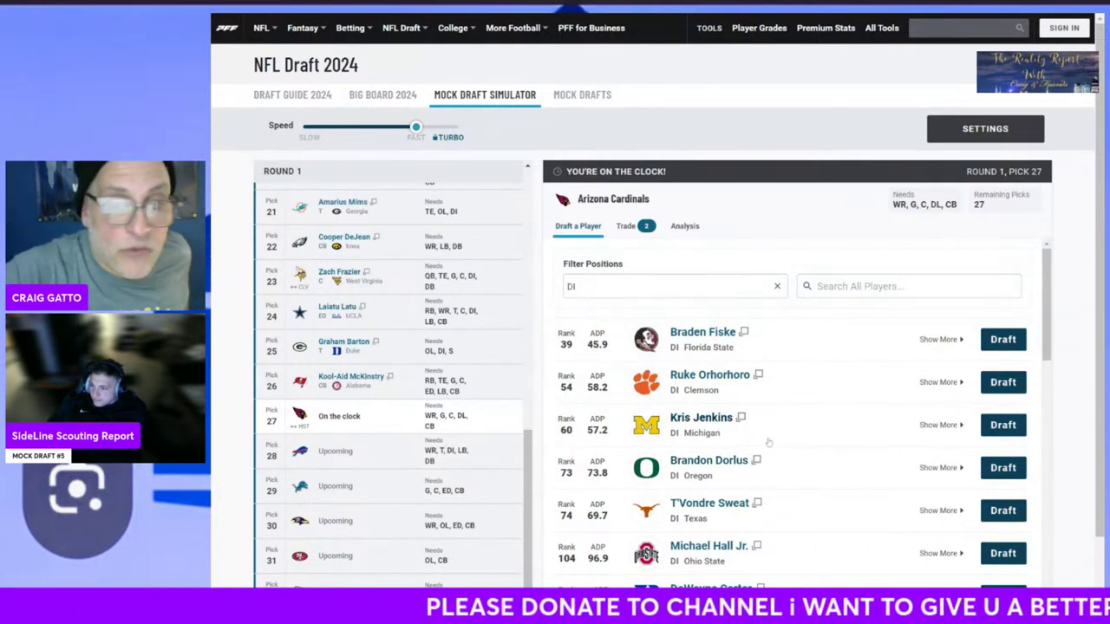
{"action": "left_click", "coordinate": [778, 287]}
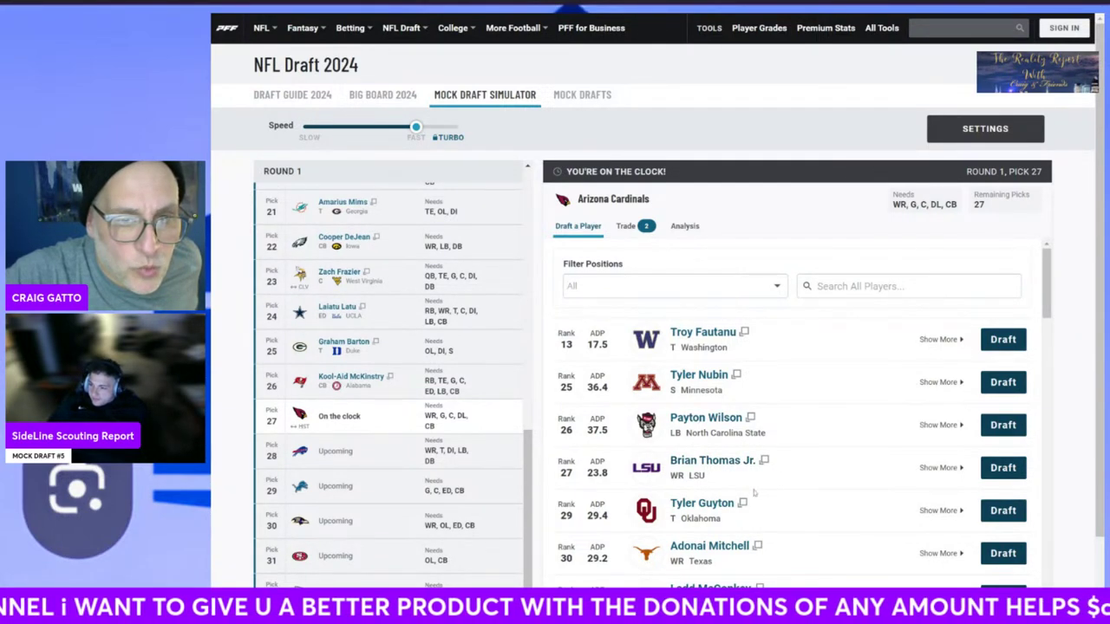
{"action": "scroll", "coordinate": [457, 493], "scroll_direction": "up", "scroll_amount": 10}
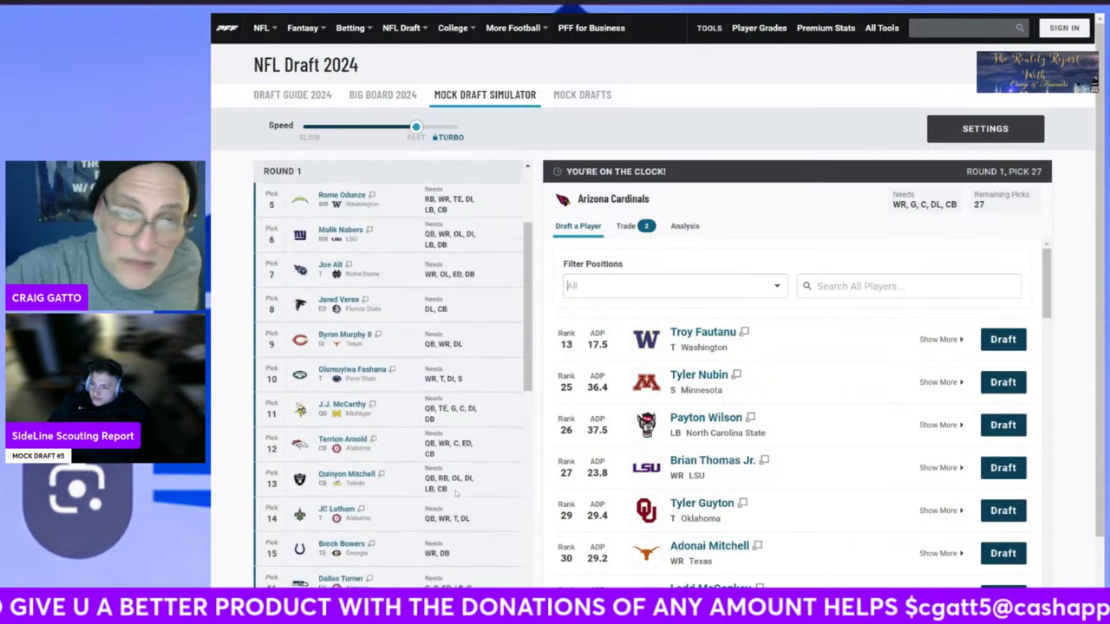
{"action": "scroll", "coordinate": [457, 494], "scroll_direction": "down", "scroll_amount": 5}
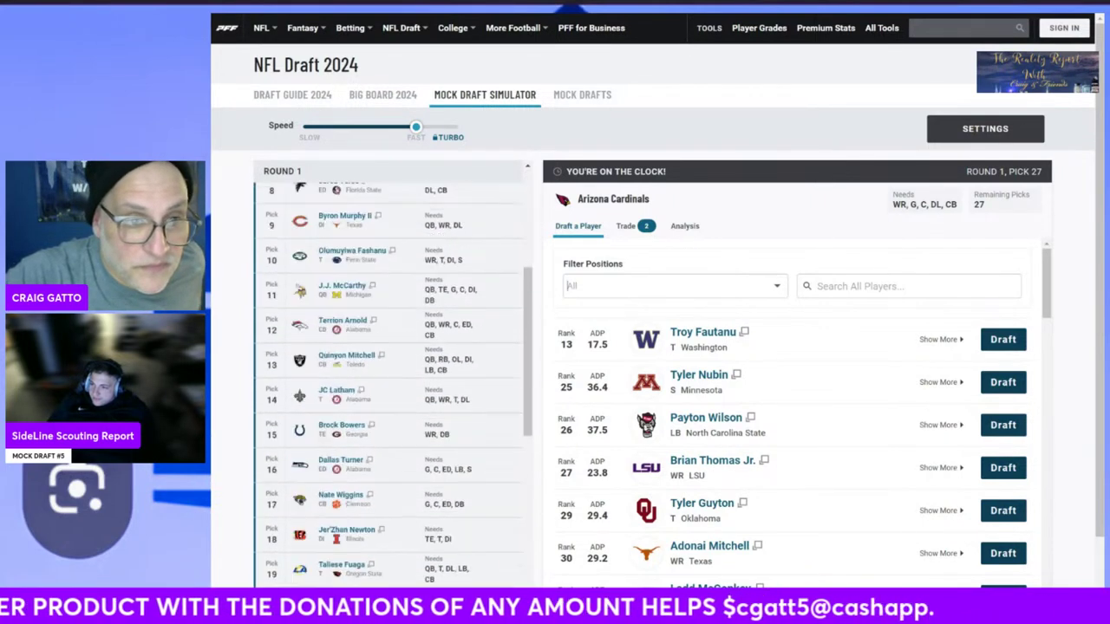
{"action": "scroll", "coordinate": [390, 381], "scroll_direction": "down", "scroll_amount": 4}
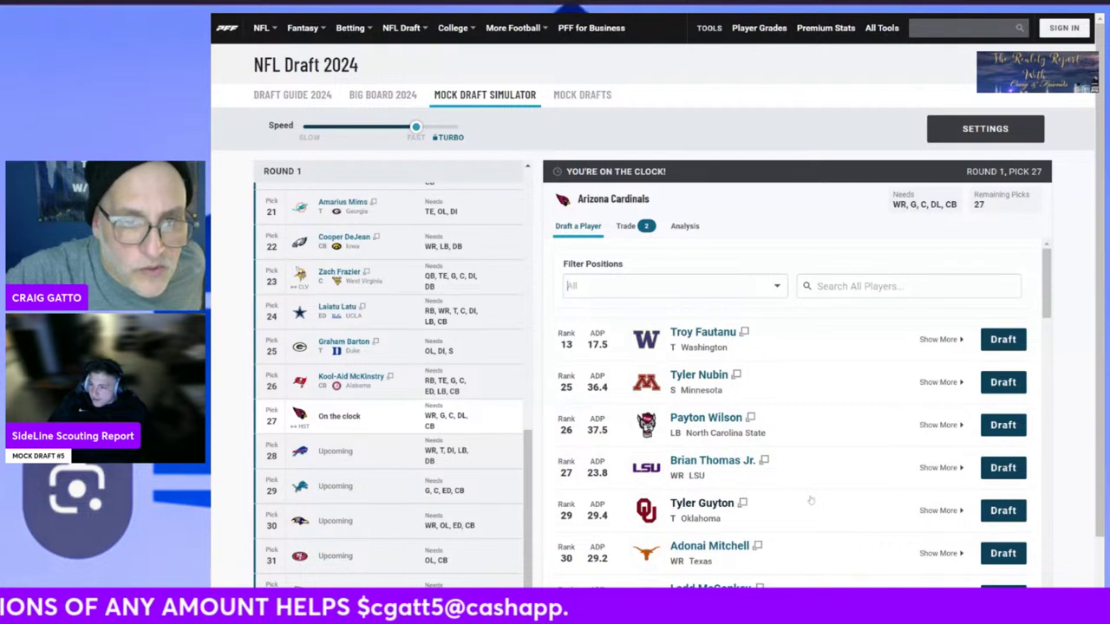
Check the IOL players, clear the position filter and draft Payton Wilson of North Carolina State for the Arizona Cardinals at pick 27.
{"action": "left_click", "coordinate": [761, 287]}
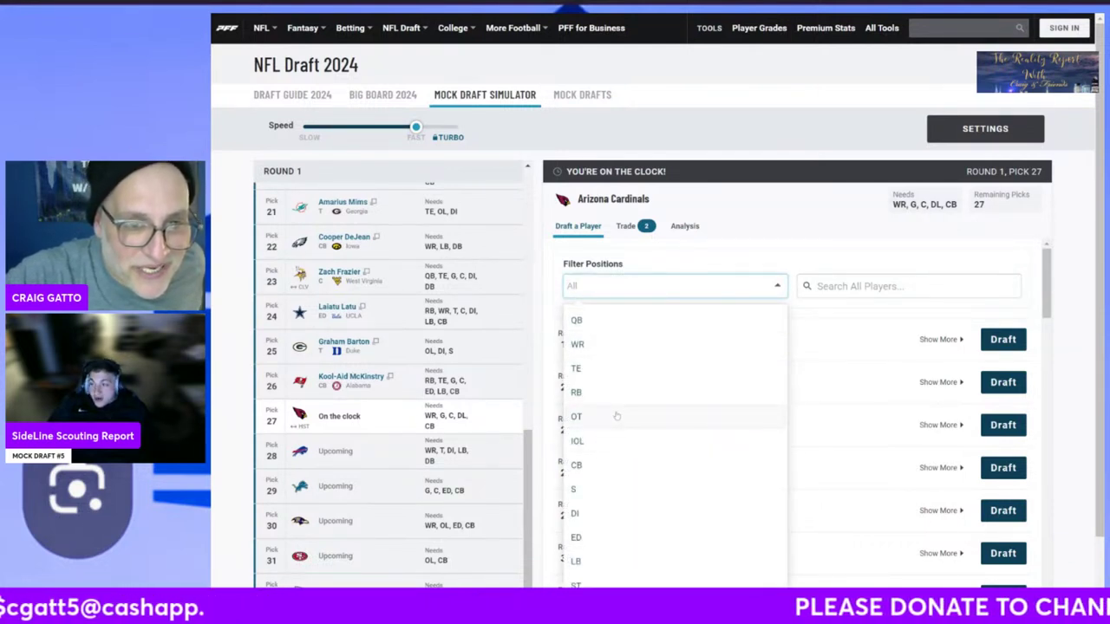
{"action": "left_click", "coordinate": [620, 442]}
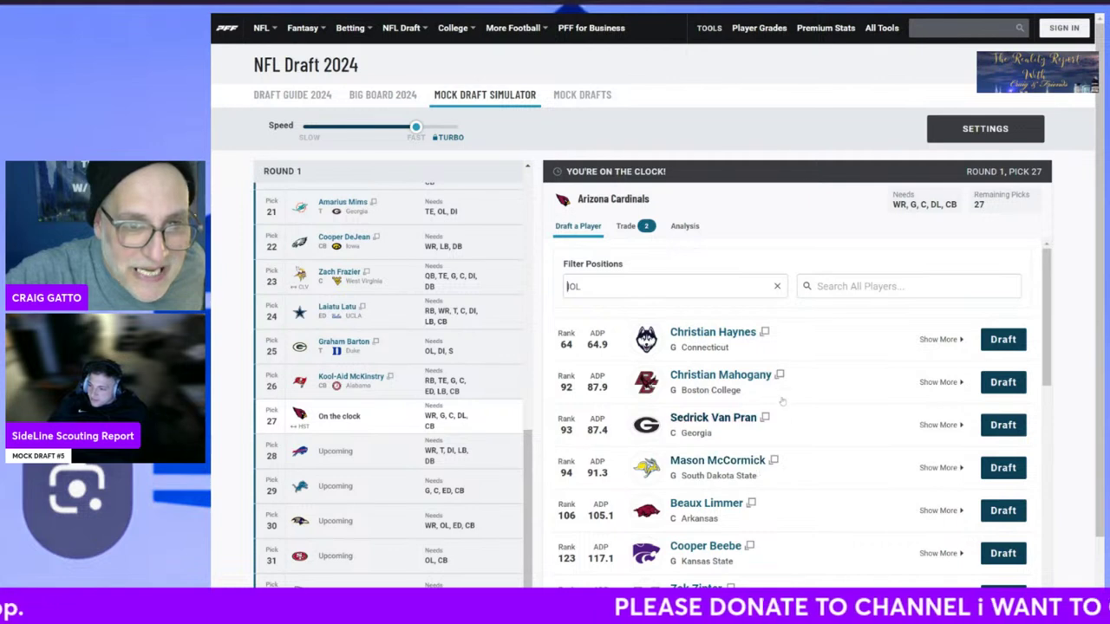
{"action": "left_click", "coordinate": [778, 286]}
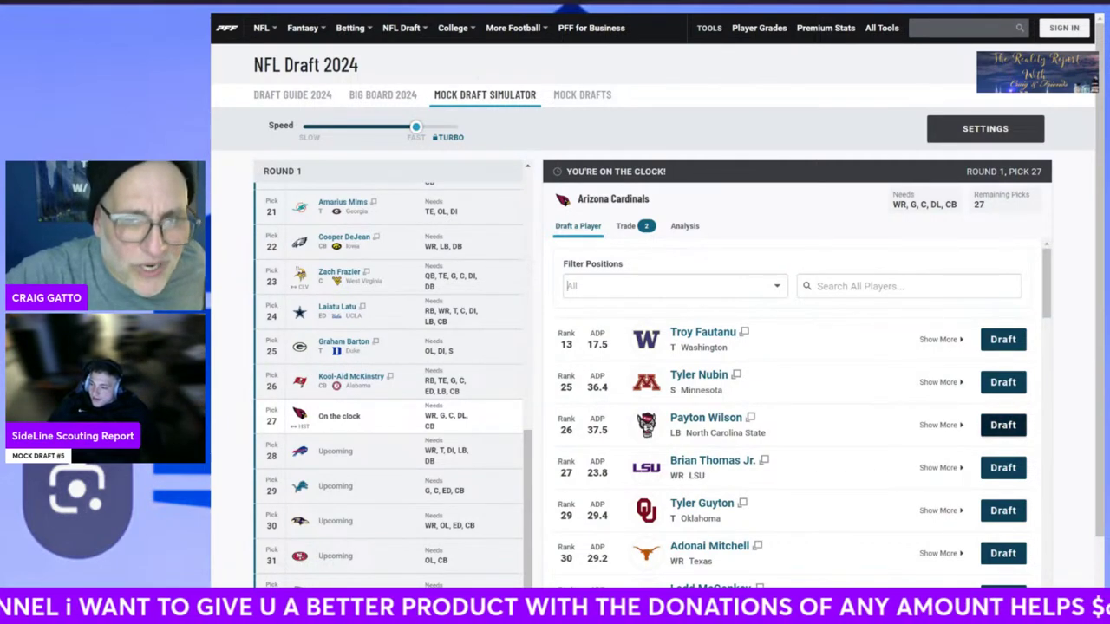
{"action": "left_click", "coordinate": [1004, 425]}
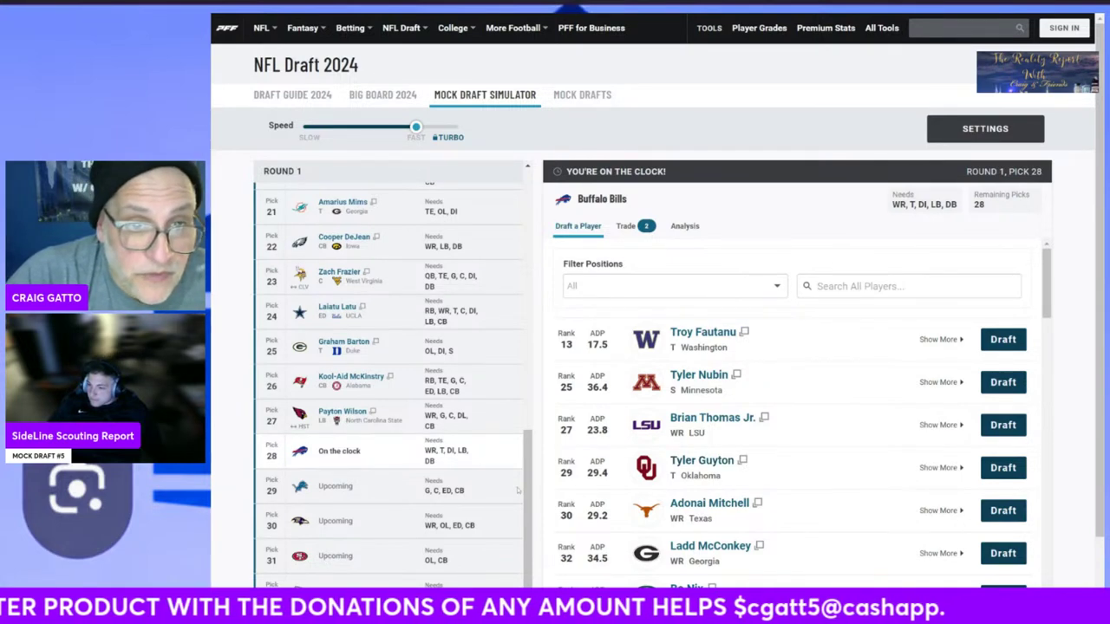
Compare the available ED players with the DI players for the Buffalo Bills' pick 28, and clear the position filter.
{"action": "scroll", "coordinate": [520, 486], "scroll_direction": "down", "scroll_amount": 1}
{"action": "scroll", "coordinate": [517, 491], "scroll_direction": "up", "scroll_amount": 1}
{"action": "scroll", "coordinate": [518, 491], "scroll_direction": "down", "scroll_amount": 1}
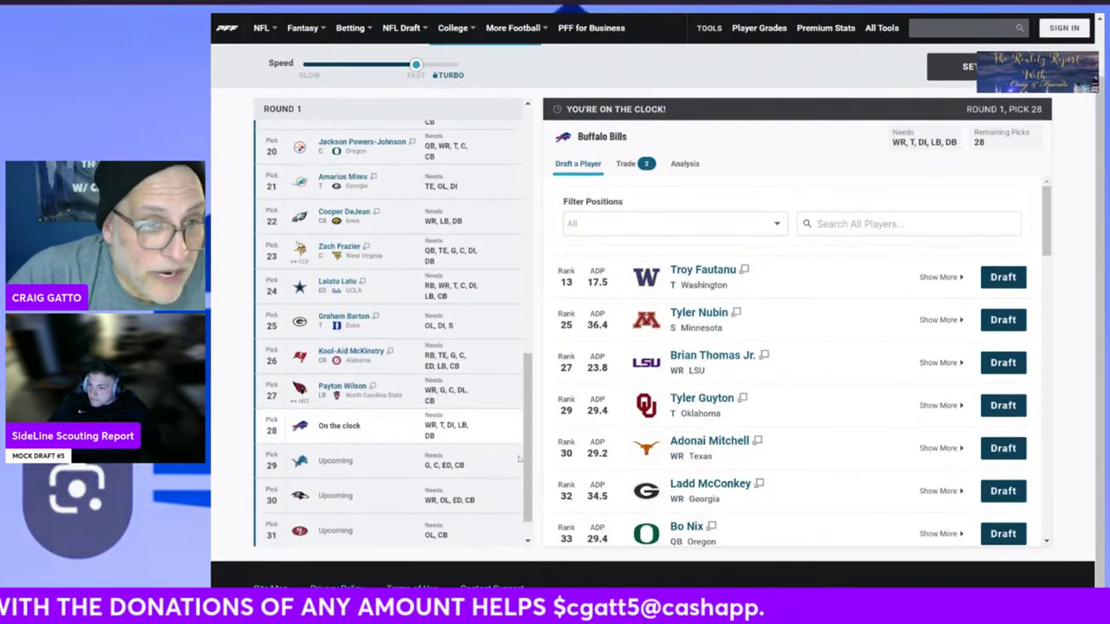
{"action": "left_click", "coordinate": [770, 231]}
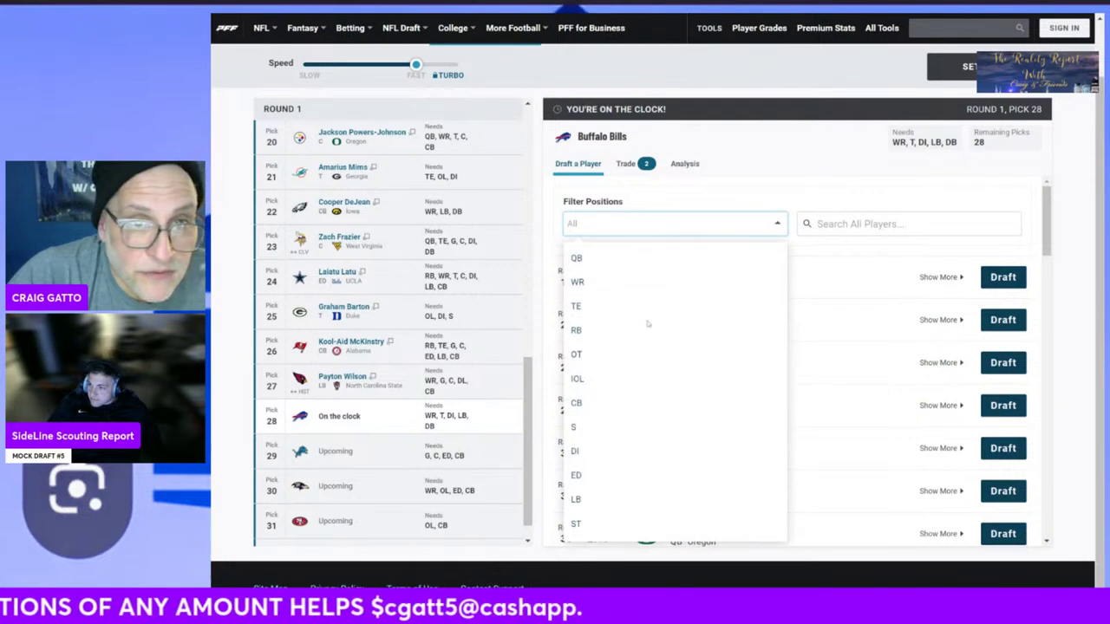
{"action": "left_click", "coordinate": [607, 475]}
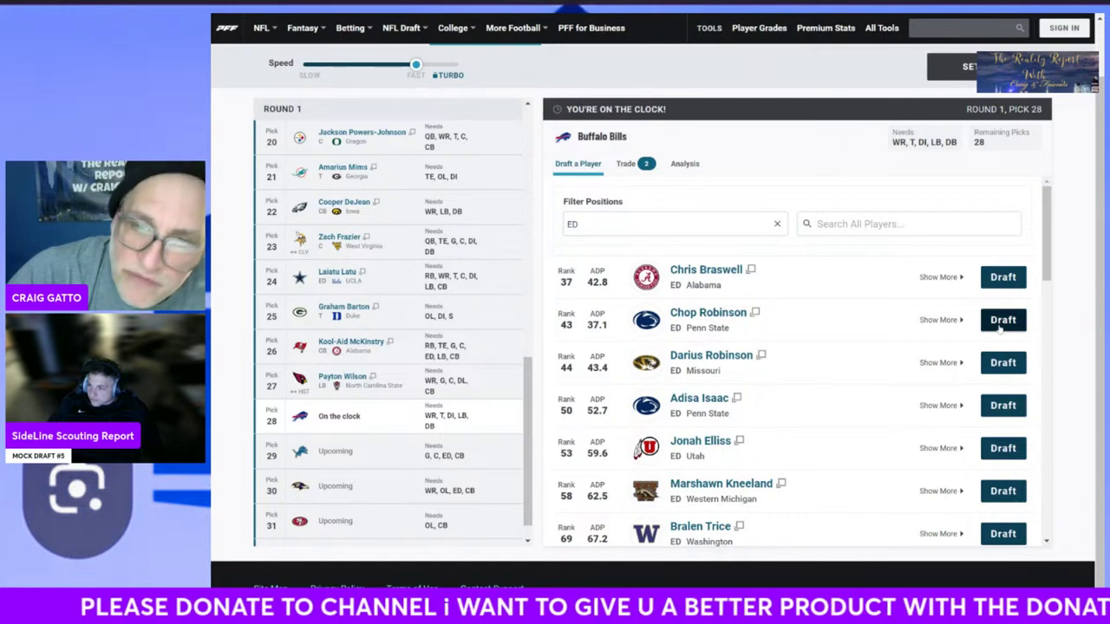
{"action": "left_click", "coordinate": [783, 224]}
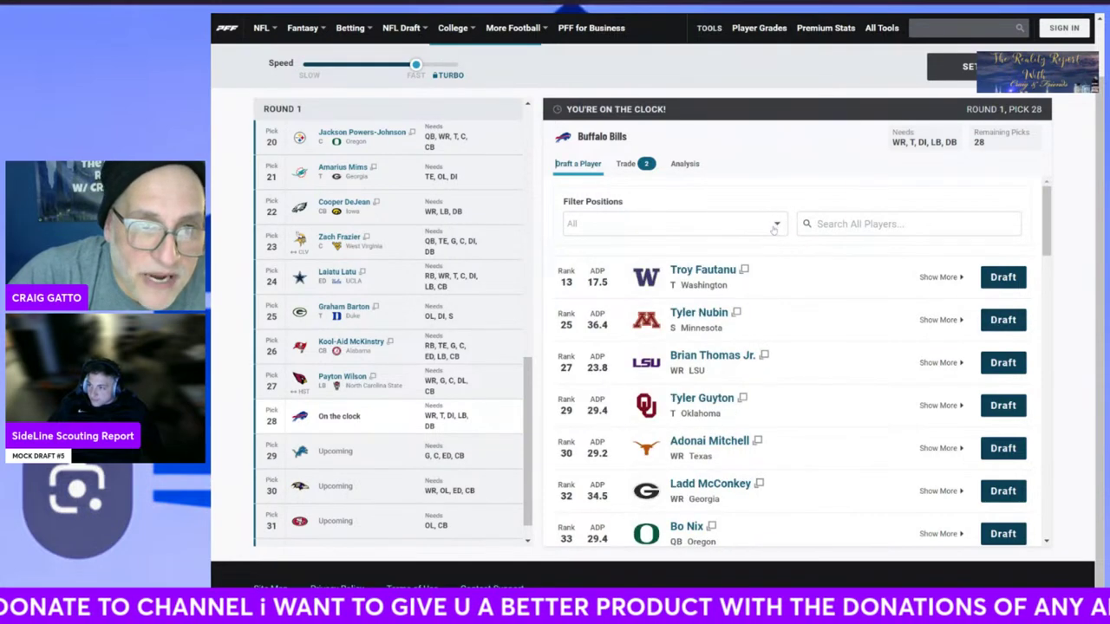
{"action": "left_click", "coordinate": [705, 227]}
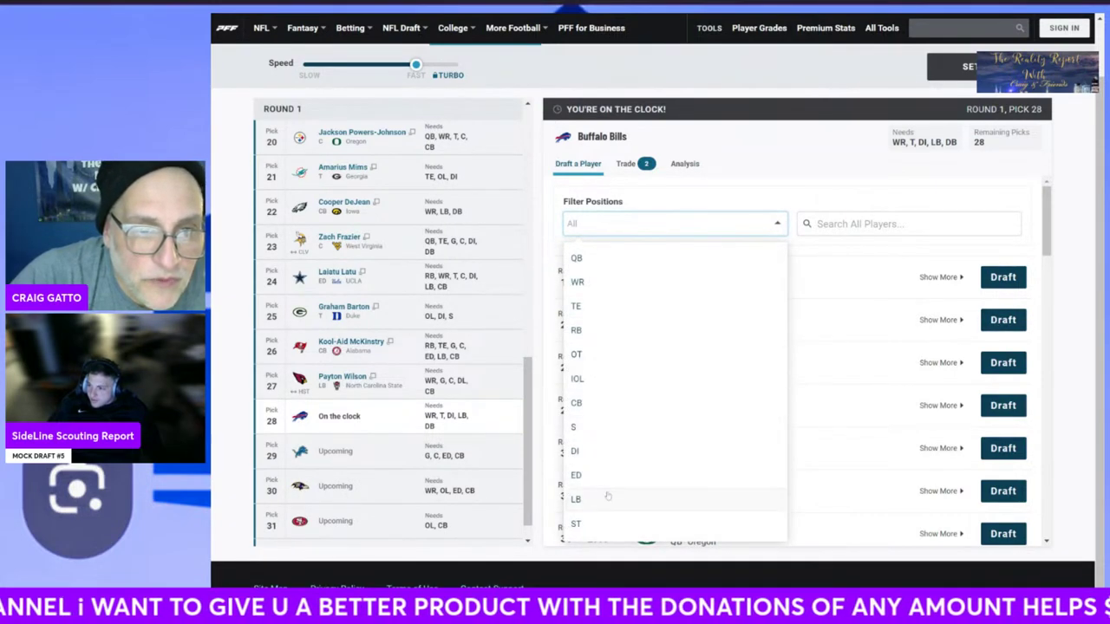
{"action": "left_click", "coordinate": [610, 454]}
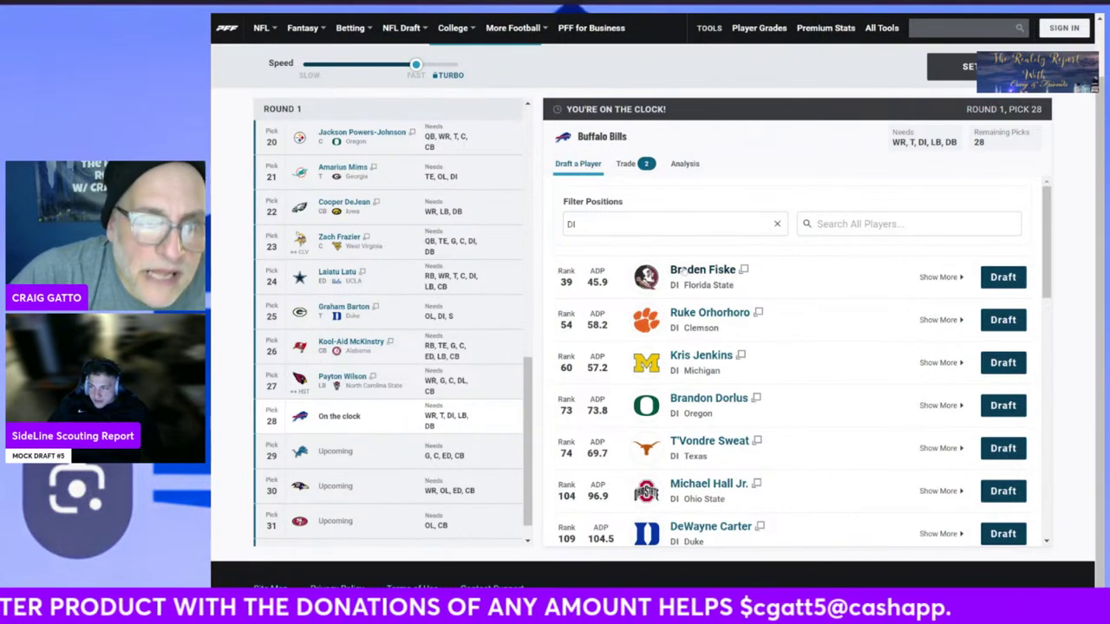
{"action": "left_click", "coordinate": [776, 224]}
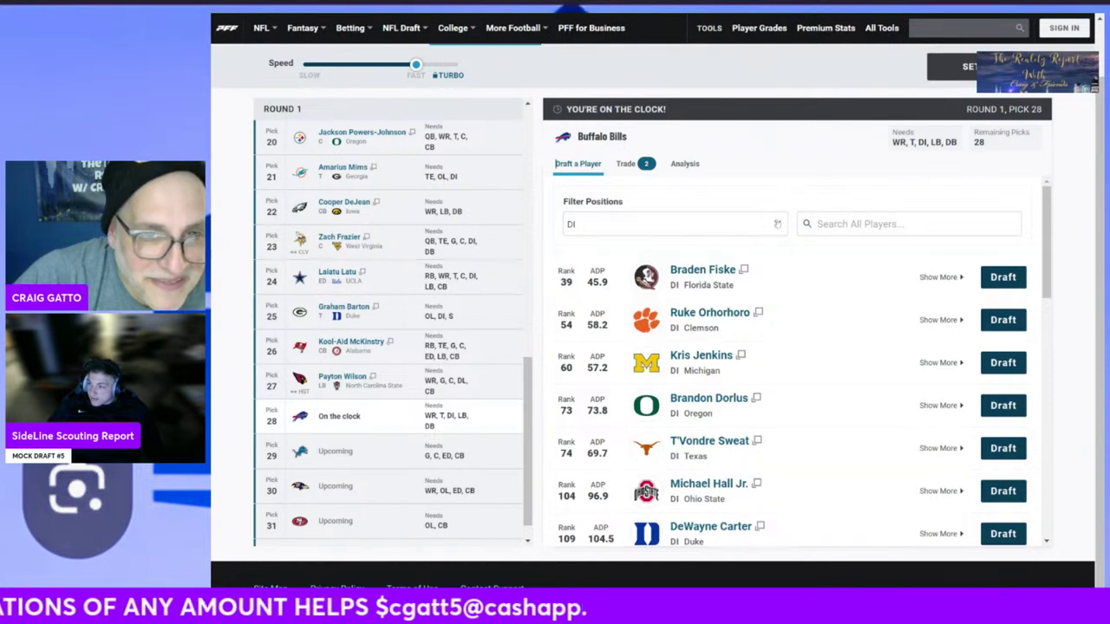
Recheck the available ED and DI players and examine the LB players for the Buffalo Bills' pick 28.
{"action": "left_click", "coordinate": [763, 224]}
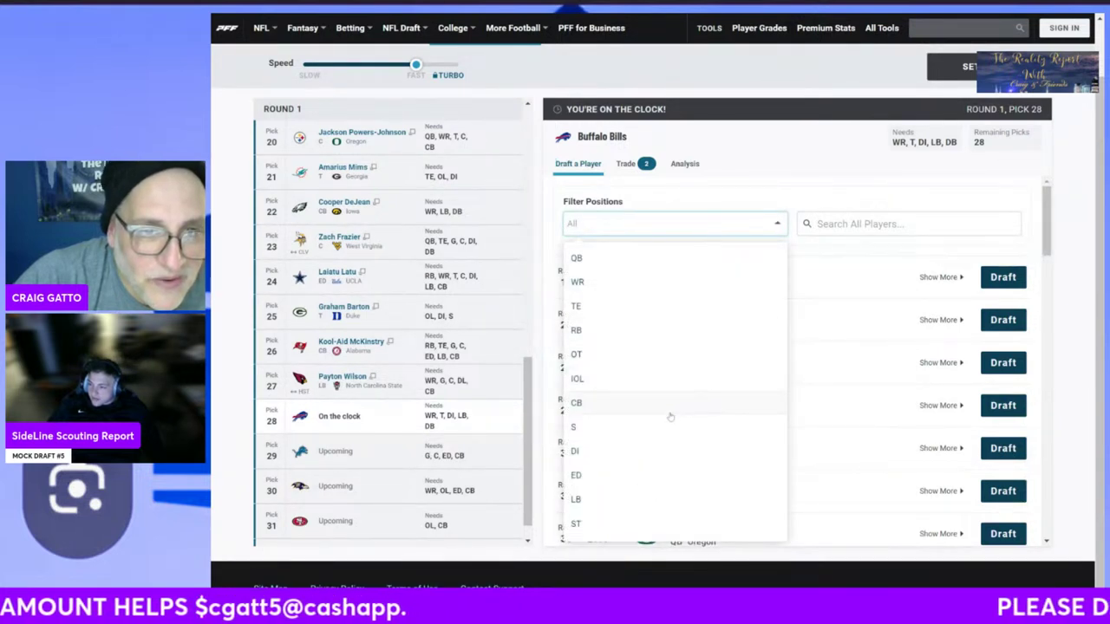
{"action": "left_click", "coordinate": [621, 476]}
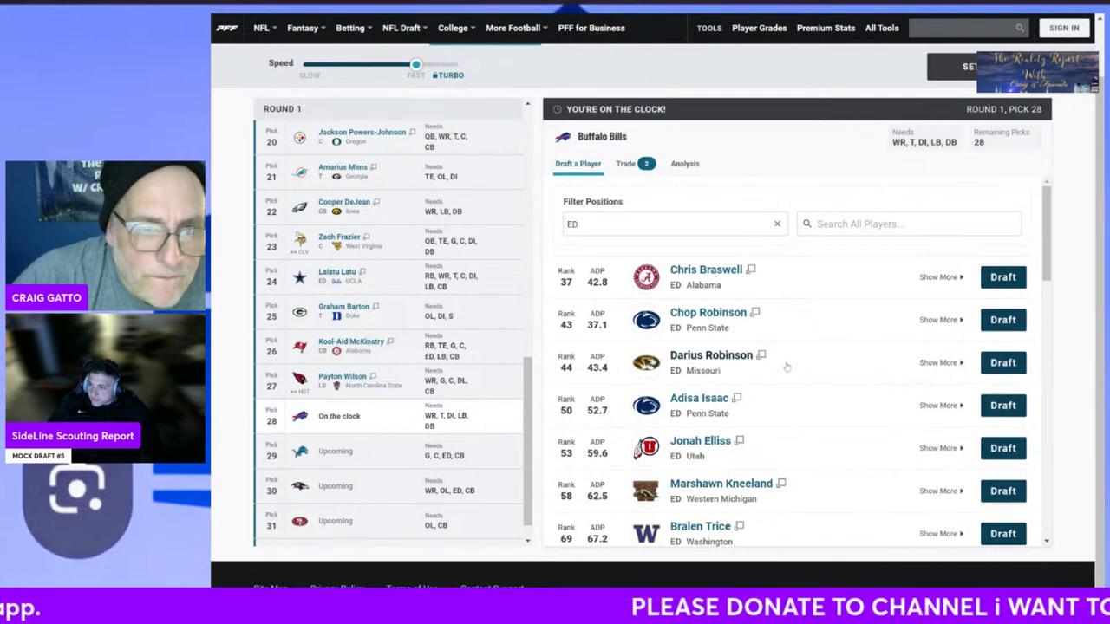
{"action": "left_click", "coordinate": [776, 224]}
{"action": "left_click", "coordinate": [714, 227]}
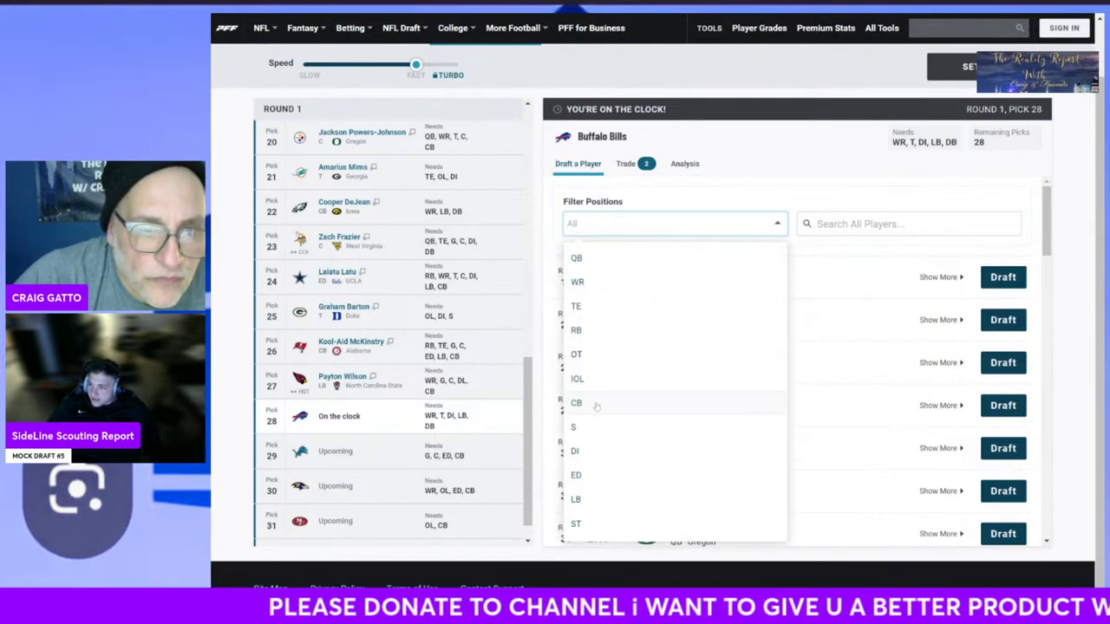
{"action": "left_click", "coordinate": [598, 458]}
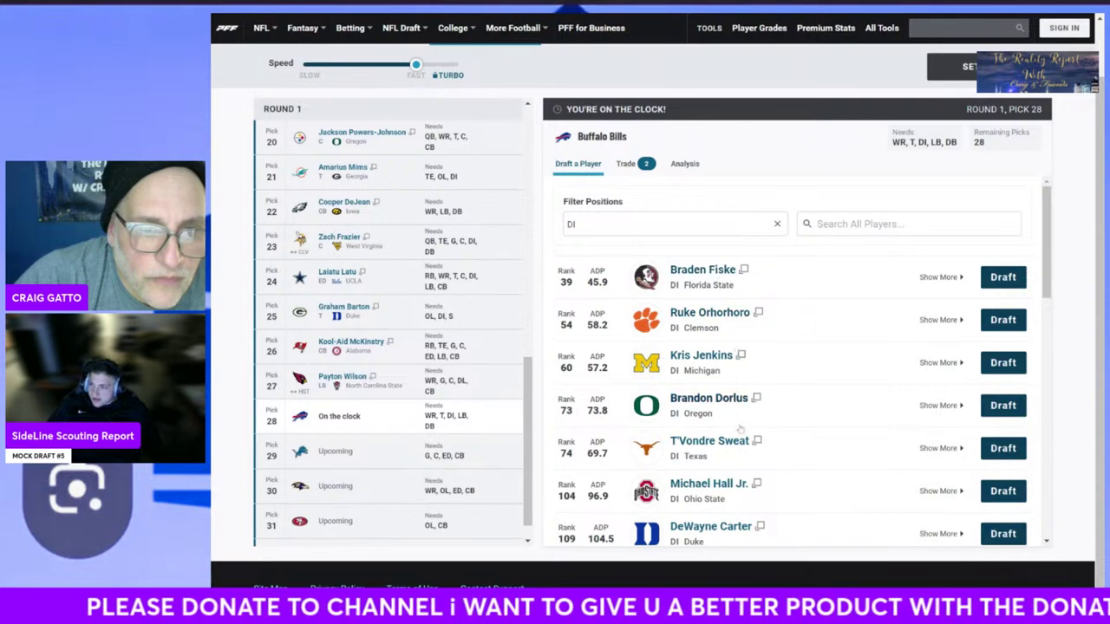
{"action": "scroll", "coordinate": [733, 401], "scroll_direction": "up", "scroll_amount": 2}
{"action": "scroll", "coordinate": [767, 482], "scroll_direction": "down", "scroll_amount": 2}
{"action": "scroll", "coordinate": [772, 451], "scroll_direction": "up", "scroll_amount": 3}
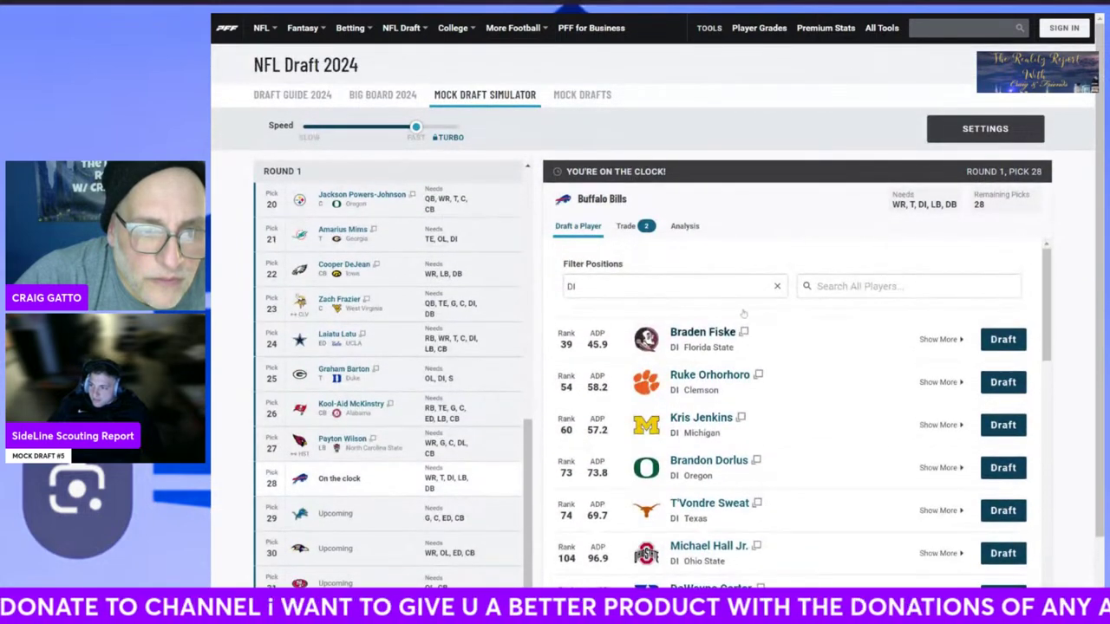
{"action": "scroll", "coordinate": [786, 413], "scroll_direction": "down", "scroll_amount": 2}
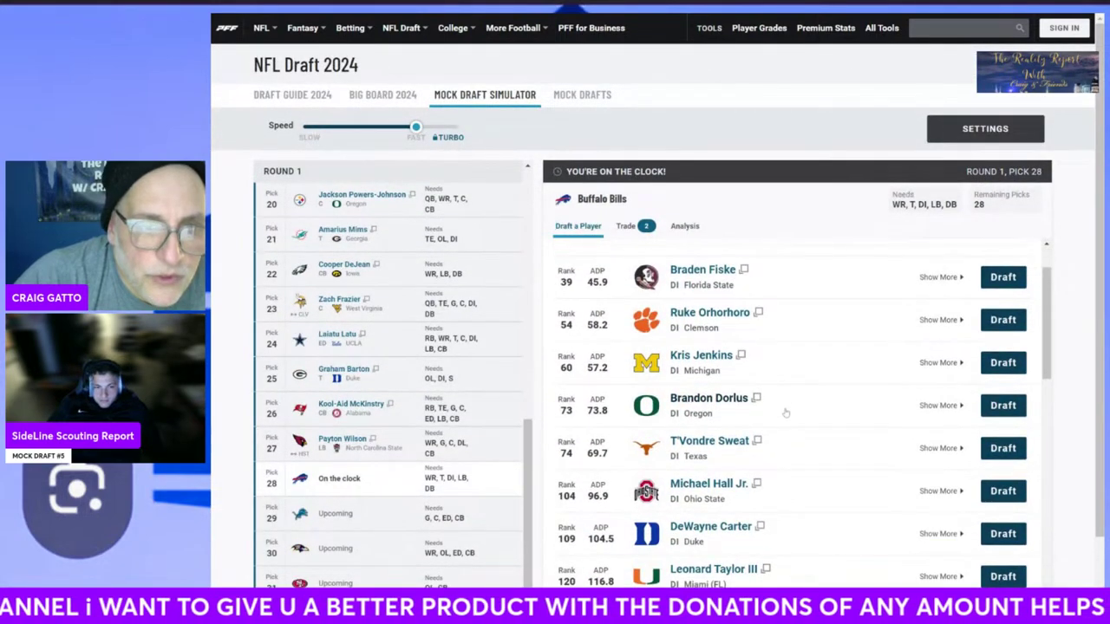
{"action": "scroll", "coordinate": [768, 301], "scroll_direction": "up", "scroll_amount": 2}
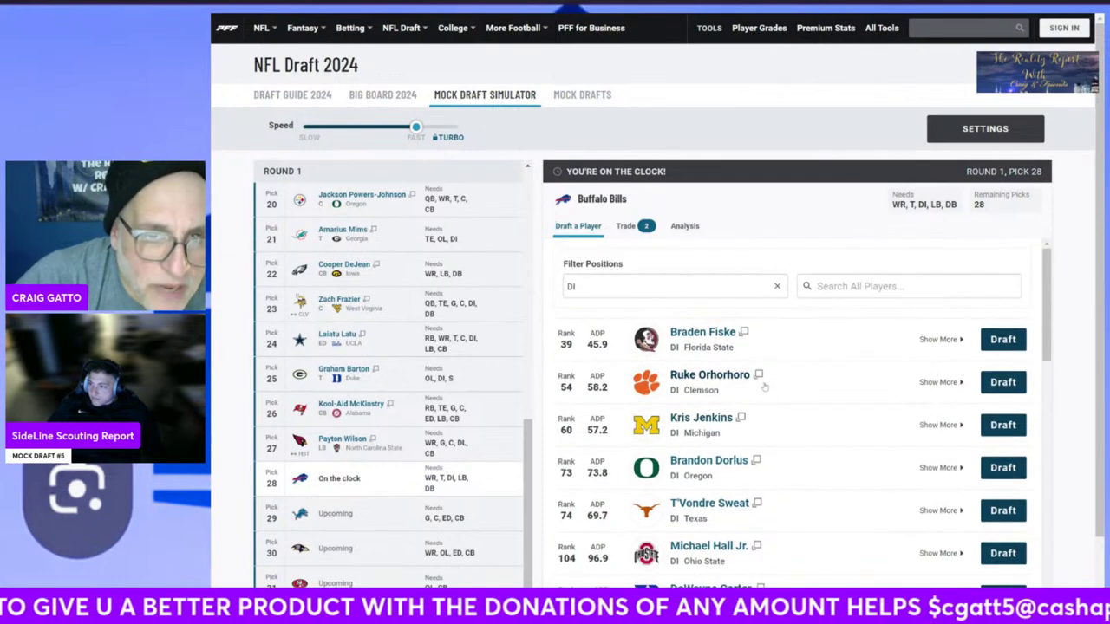
{"action": "left_click", "coordinate": [776, 287]}
{"action": "left_click", "coordinate": [718, 294]}
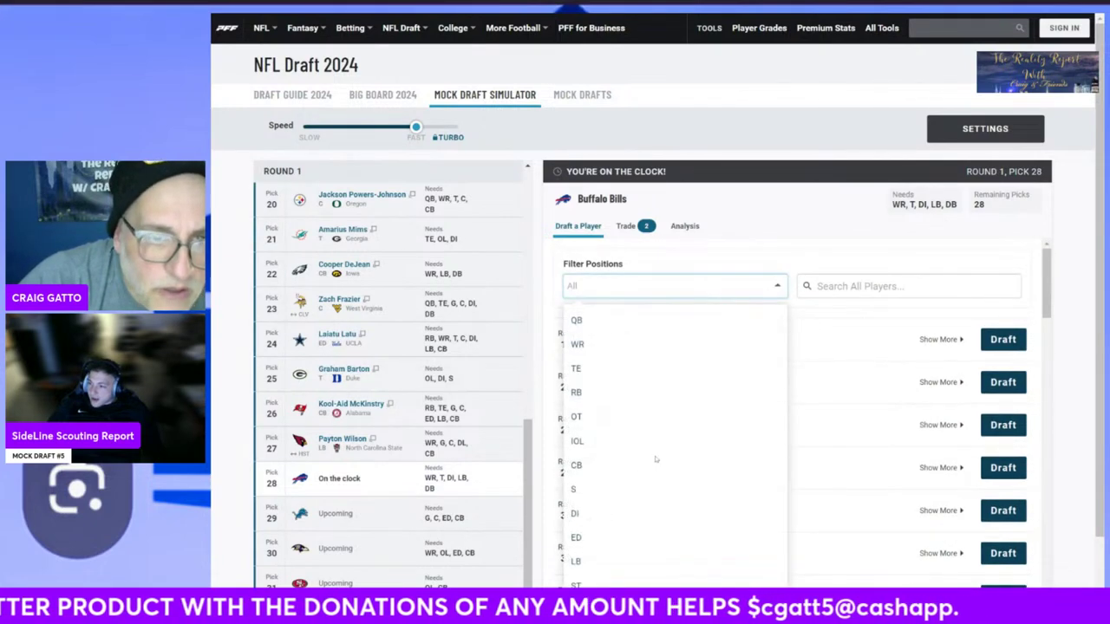
{"action": "left_click", "coordinate": [575, 561]}
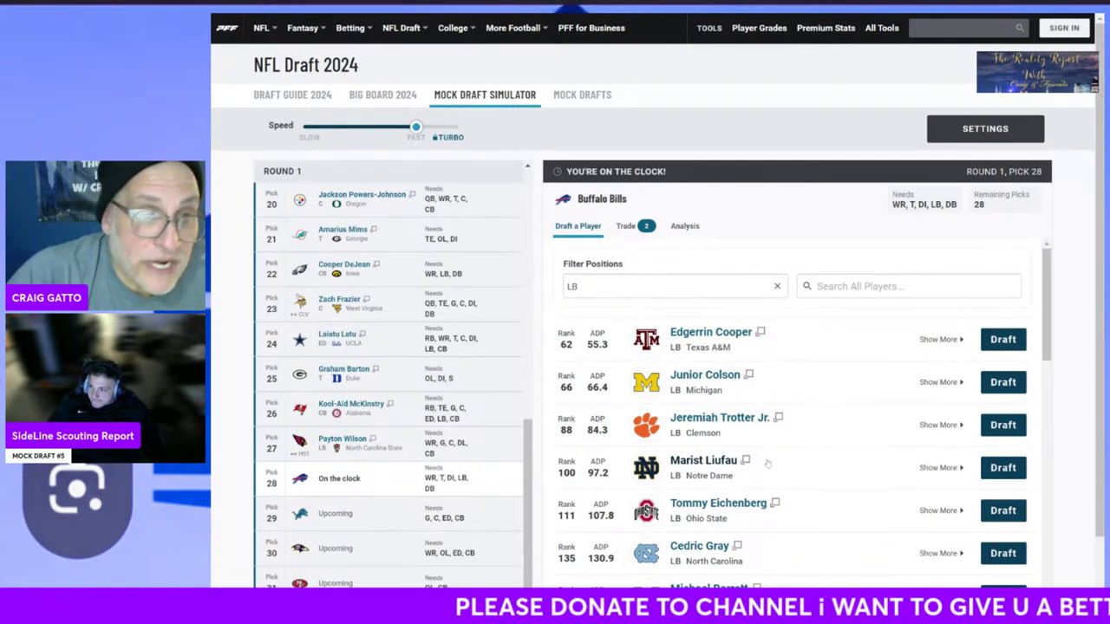
{"action": "left_click", "coordinate": [777, 286]}
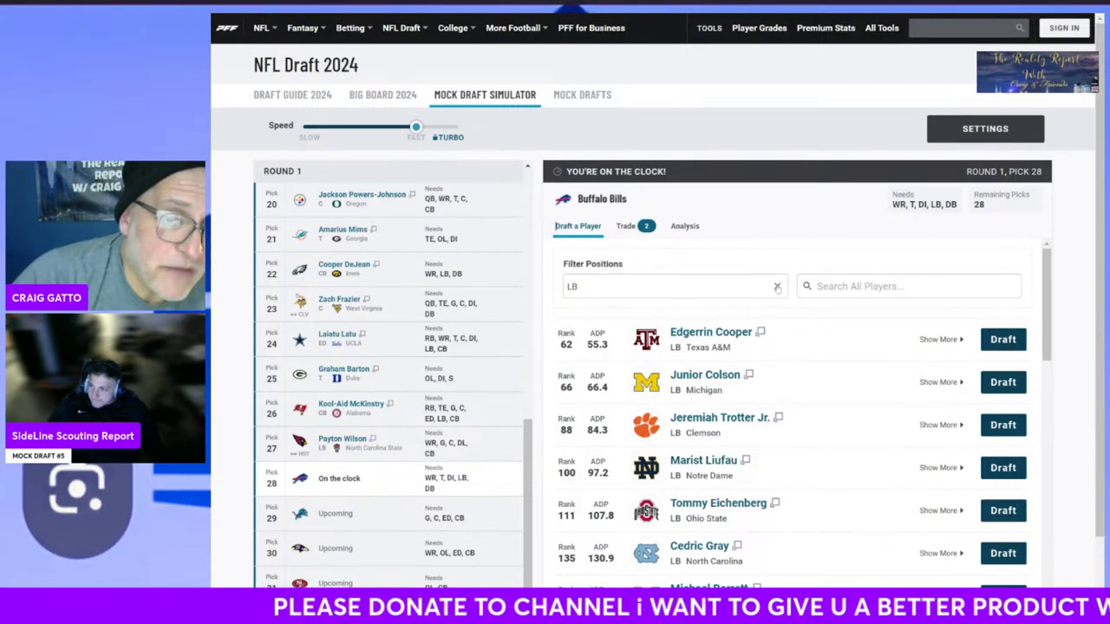
Filter the available players to ED and draft Chop Robinson of Penn State for the Buffalo Bills at pick 28.
{"action": "left_click", "coordinate": [729, 290]}
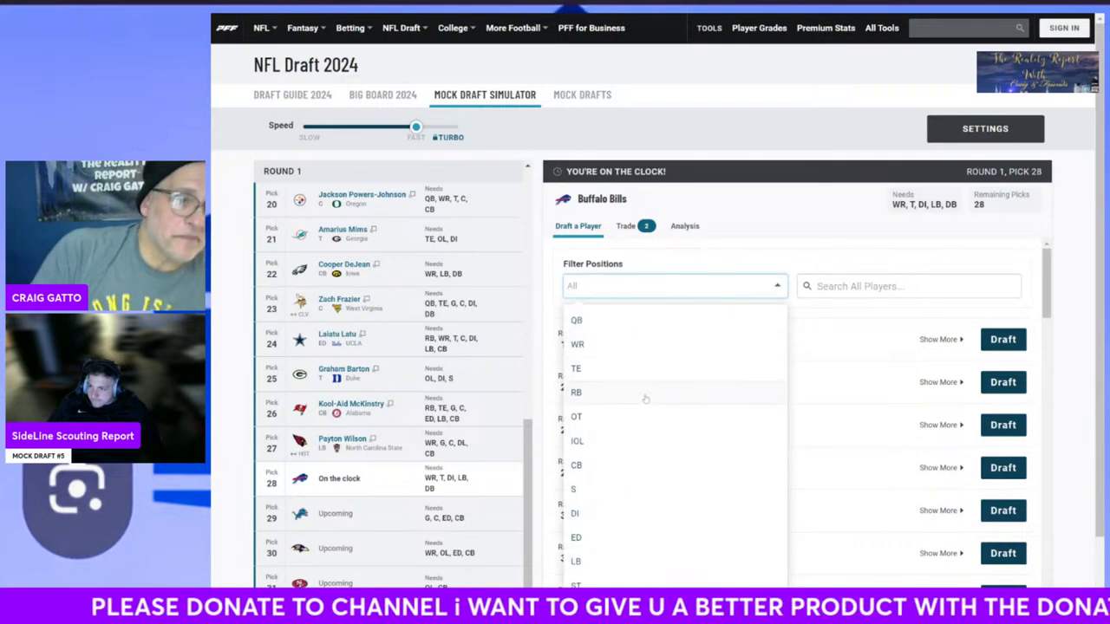
{"action": "left_click", "coordinate": [617, 531]}
{"action": "left_click", "coordinate": [1003, 383]}
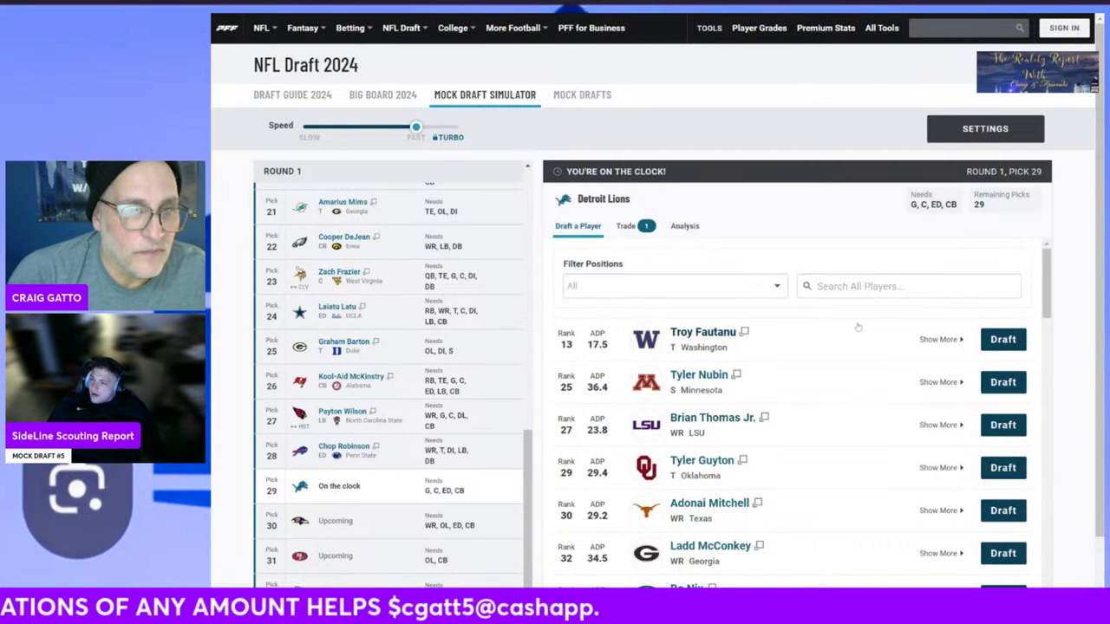
Draft Troy Fautanu of Washington for the Detroit Lions at pick 29 and Brian Thomas Jr. of LSU for the Baltimore Ravens at pick 30.
{"action": "left_click", "coordinate": [987, 343]}
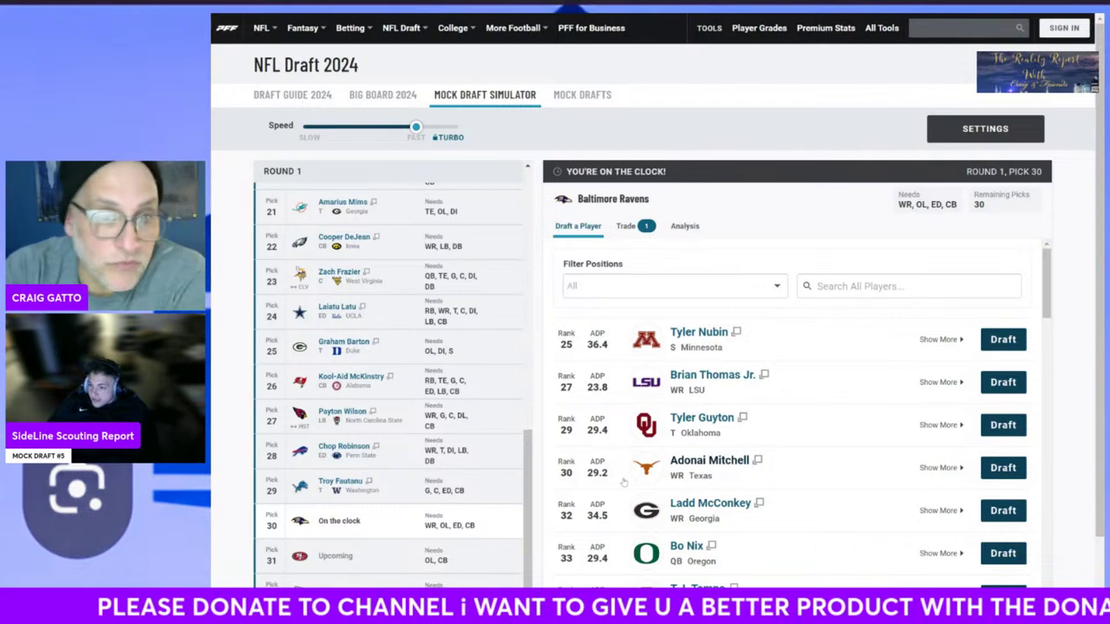
{"action": "scroll", "coordinate": [698, 542], "scroll_direction": "down", "scroll_amount": 1}
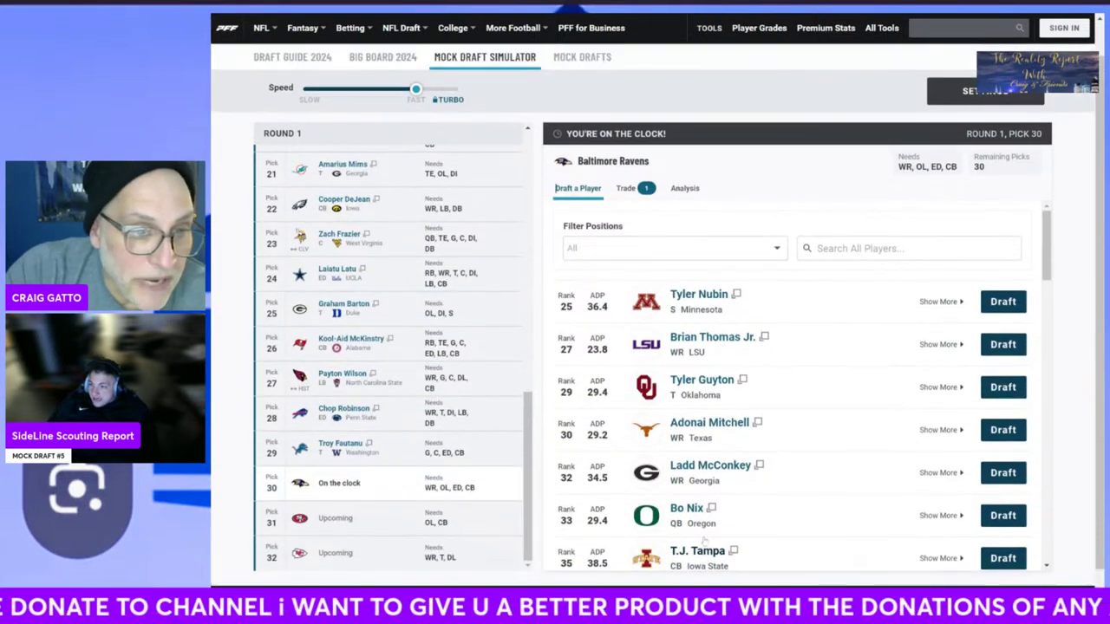
{"action": "scroll", "coordinate": [704, 539], "scroll_direction": "up", "scroll_amount": 1}
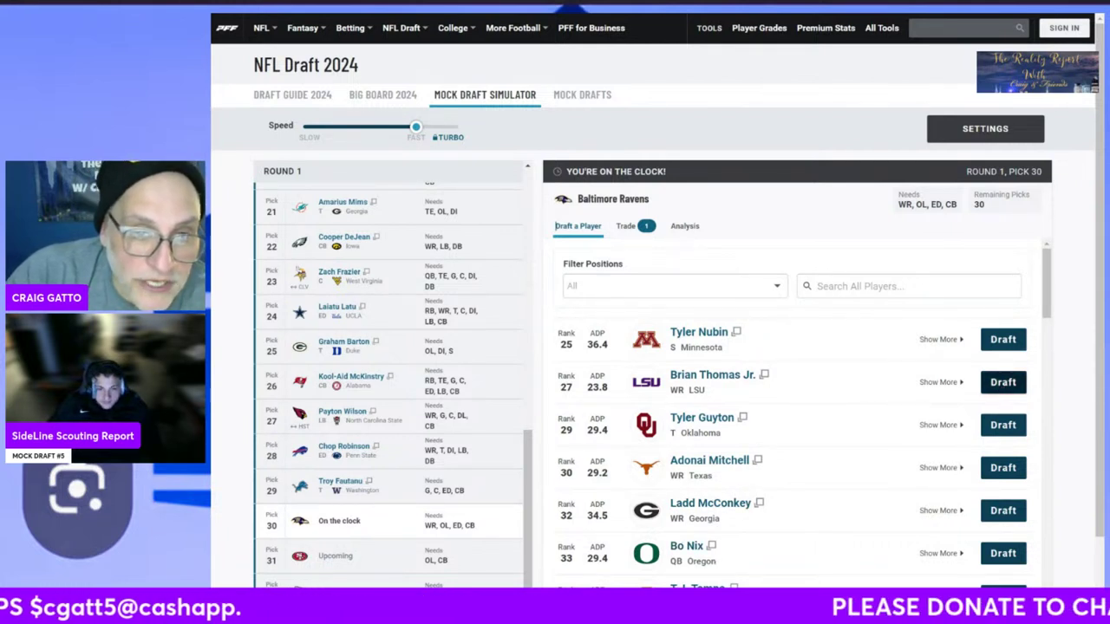
{"action": "left_click", "coordinate": [1021, 383]}
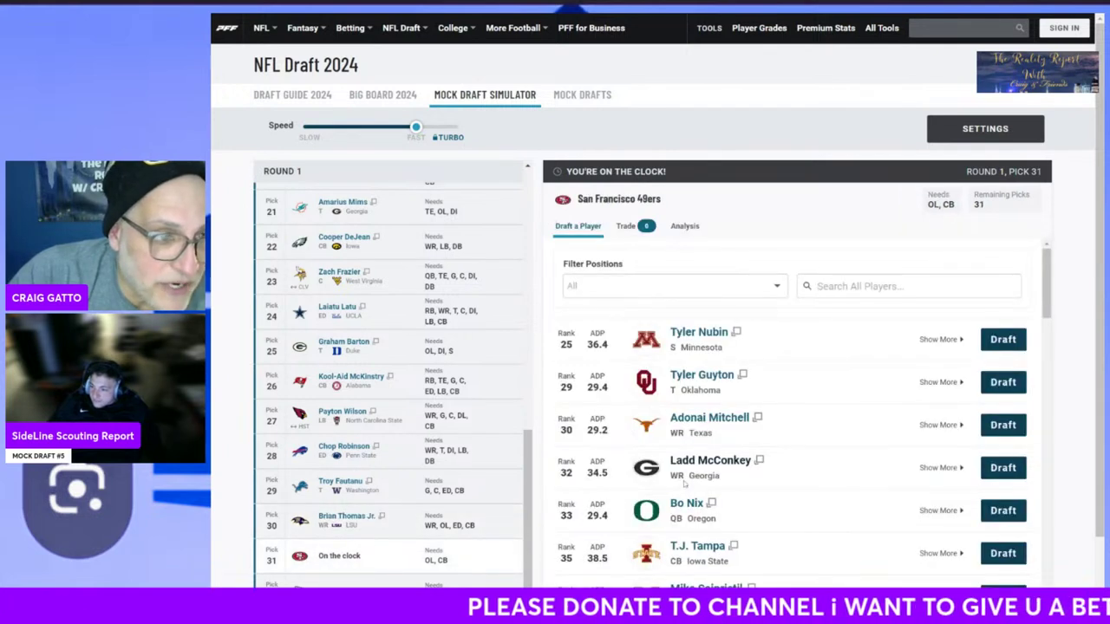
Filter the available players to CB and draft T.J. Tampa of Iowa State for the San Francisco 49ers at pick 31.
{"action": "left_click", "coordinate": [749, 294]}
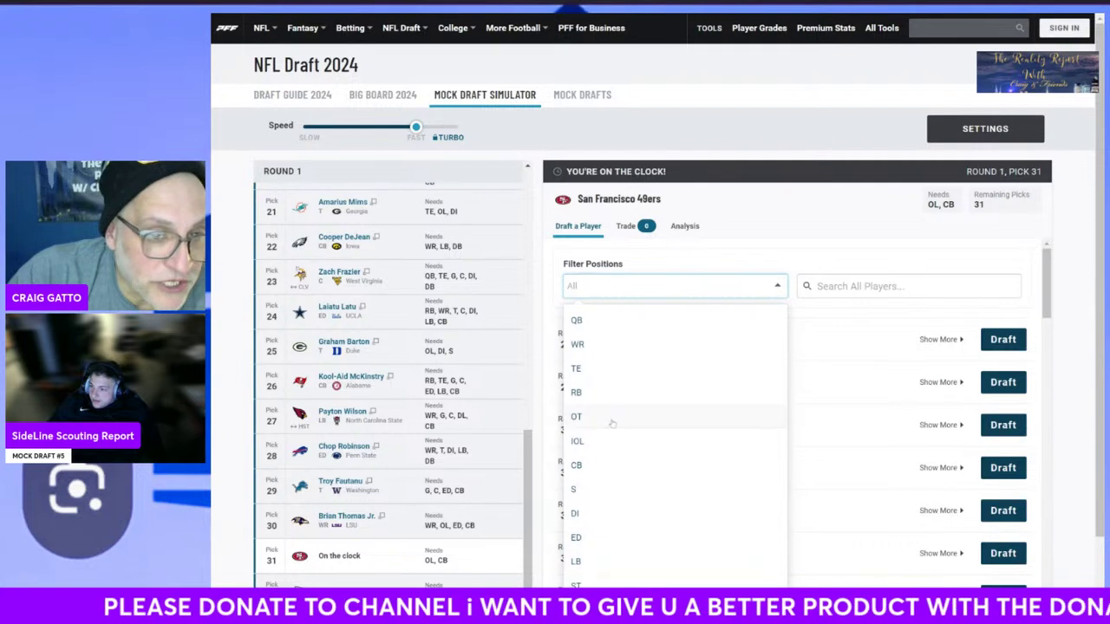
{"action": "left_click", "coordinate": [590, 464]}
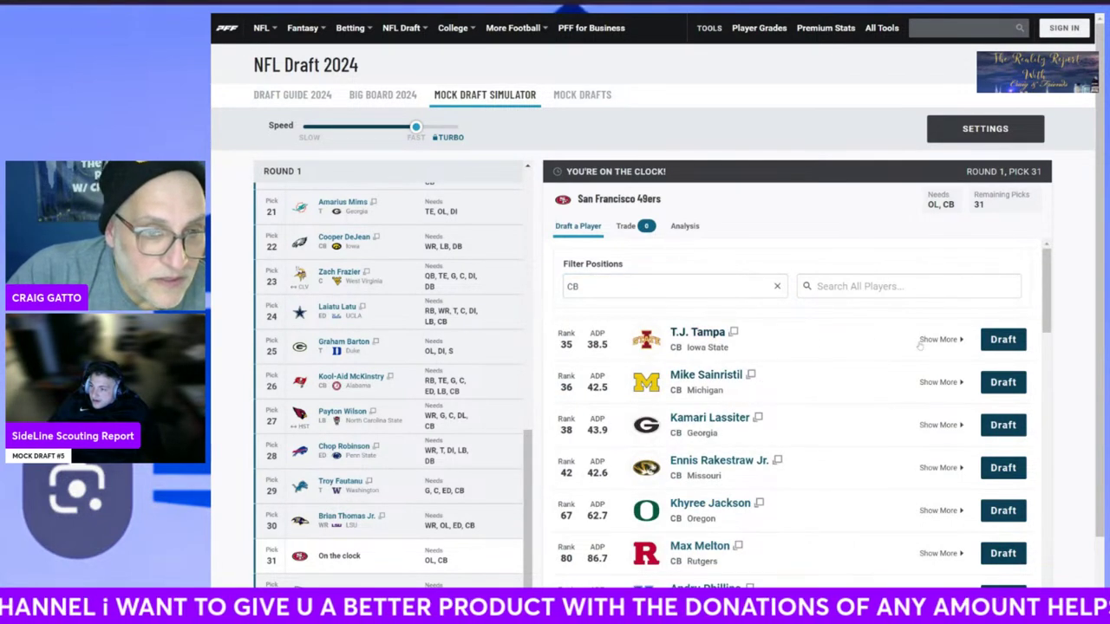
{"action": "left_click", "coordinate": [1002, 340]}
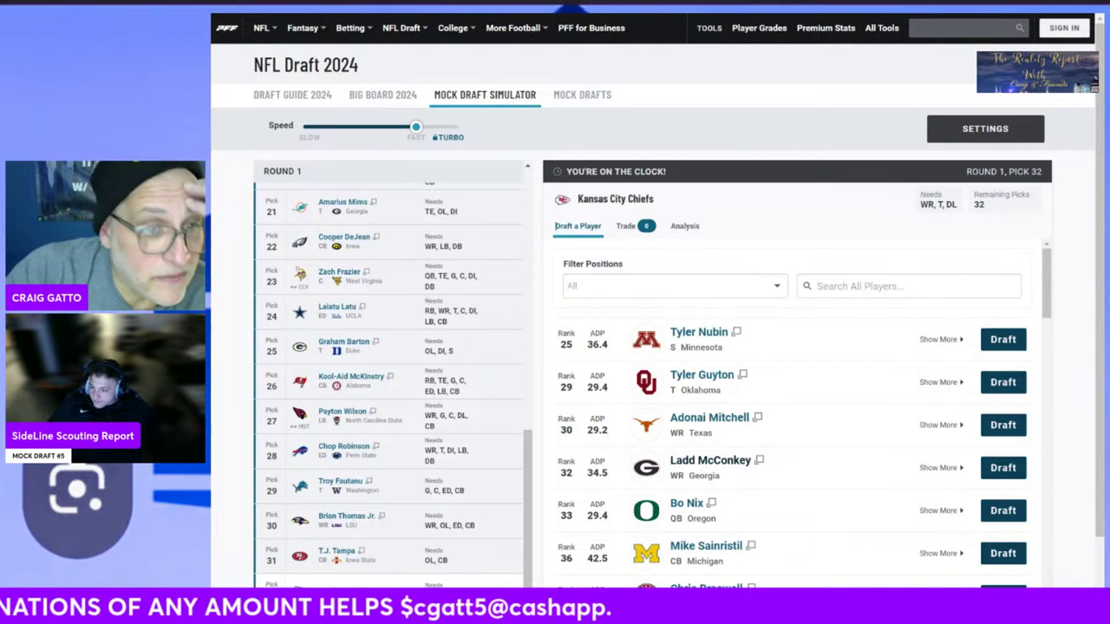
Examine the available players overall and at WR for the Kansas City Chiefs' pick 32.
{"action": "scroll", "coordinate": [727, 441], "scroll_direction": "down", "scroll_amount": 1}
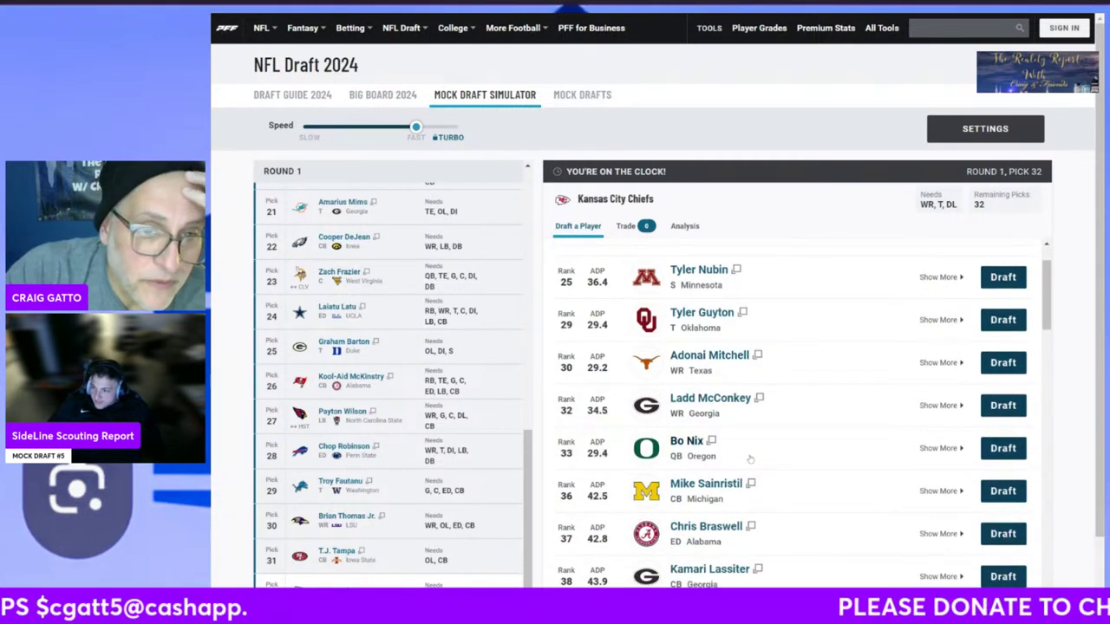
{"action": "scroll", "coordinate": [750, 459], "scroll_direction": "up", "scroll_amount": 1}
{"action": "scroll", "coordinate": [720, 373], "scroll_direction": "down", "scroll_amount": 1}
{"action": "scroll", "coordinate": [698, 294], "scroll_direction": "up", "scroll_amount": 1}
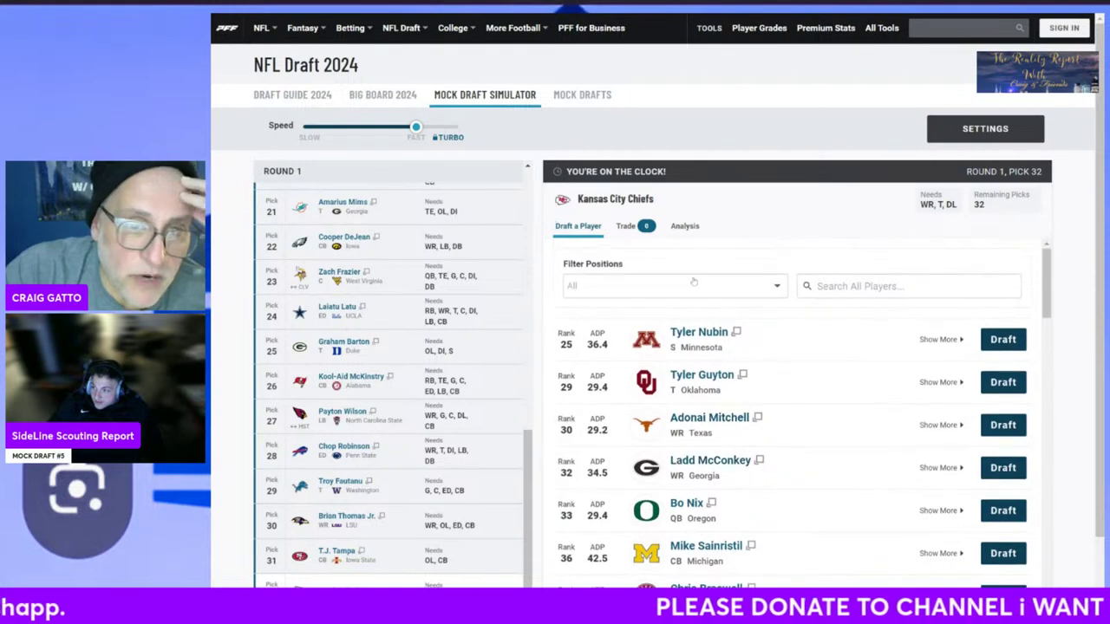
{"action": "left_click", "coordinate": [697, 293]}
{"action": "left_click", "coordinate": [611, 359]}
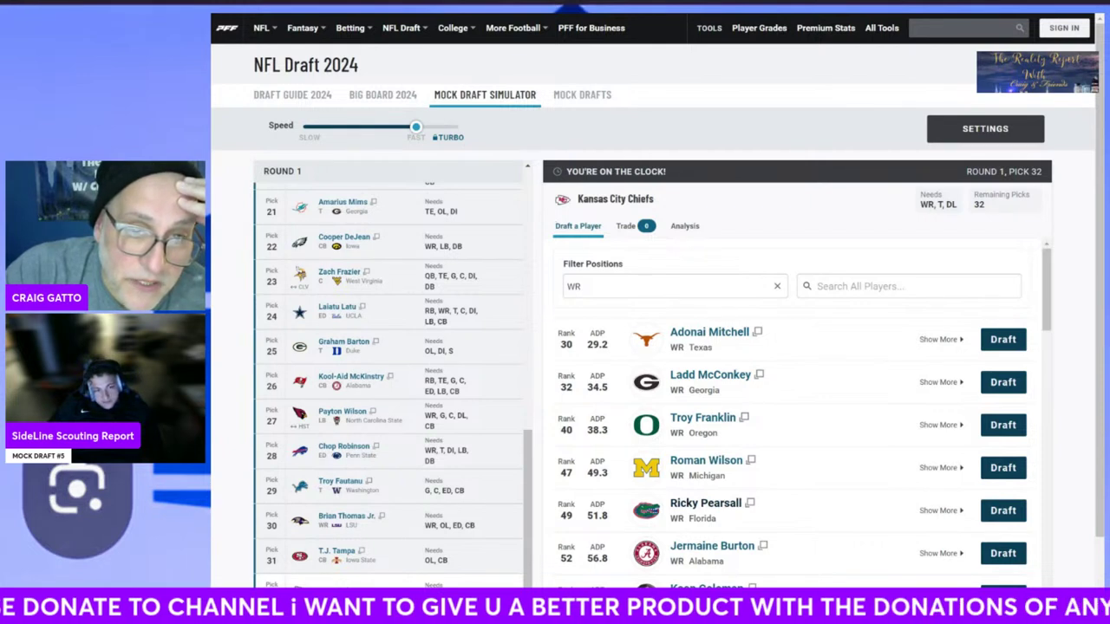
{"action": "left_click", "coordinate": [1004, 341]}
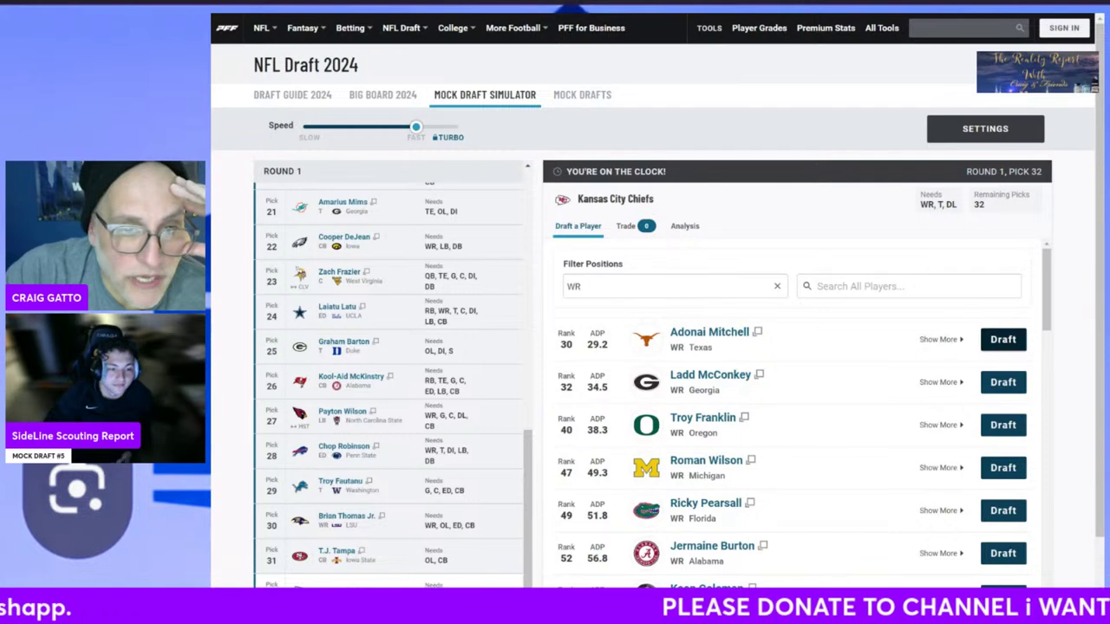
Check the CB players, clear the position filter and draft Adonai Mitchell of Texas for the Kansas City Chiefs at pick 32.
{"action": "left_click", "coordinate": [778, 287]}
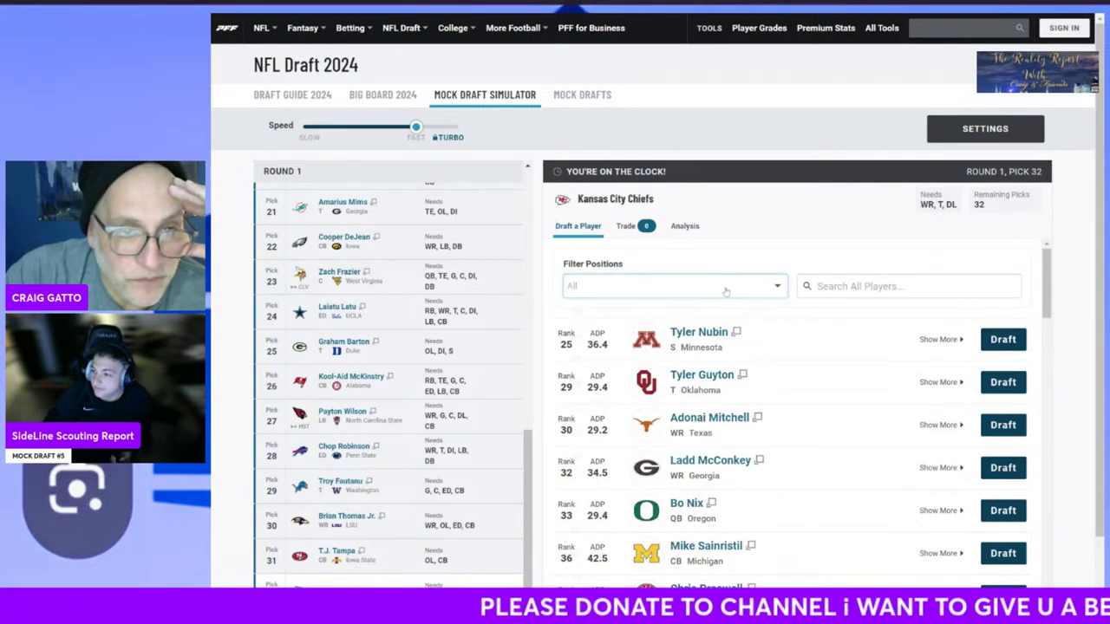
{"action": "left_click", "coordinate": [754, 287]}
{"action": "left_click", "coordinate": [611, 485]}
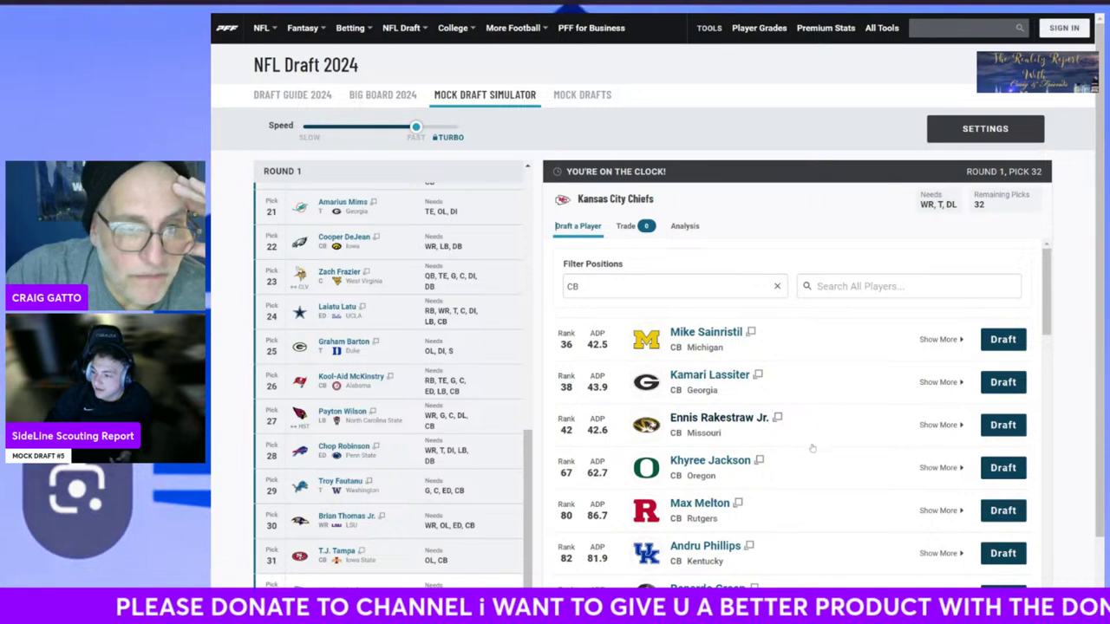
{"action": "left_click", "coordinate": [778, 287]}
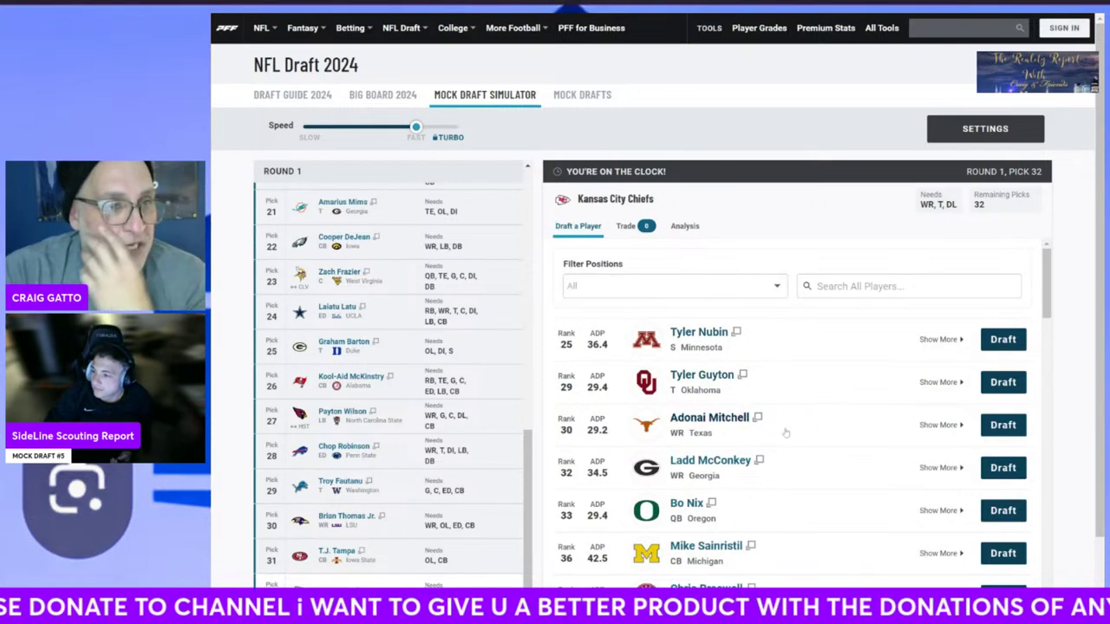
{"action": "left_click", "coordinate": [1006, 426]}
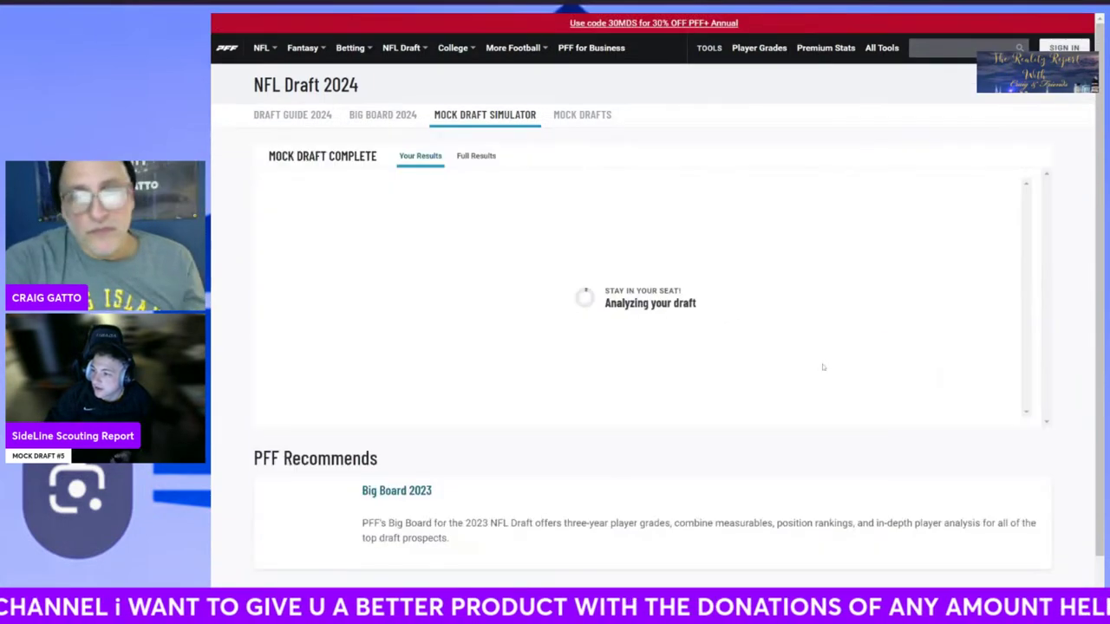